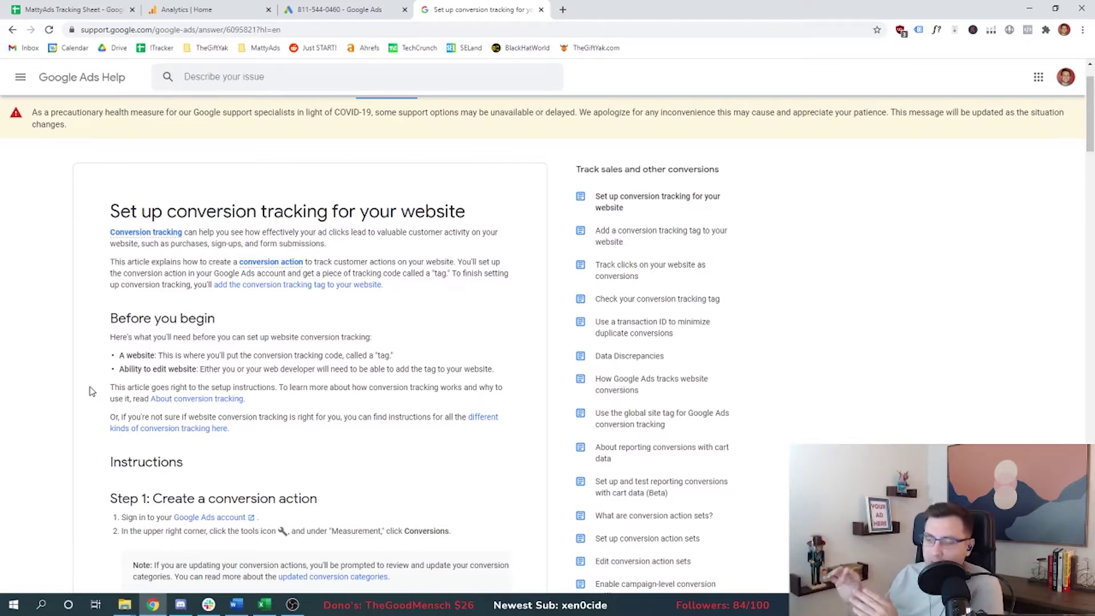
# - Switch from the conversion tracking help article to the Google Ads All campaigns overview
pyautogui.hotkey('ctrl', 'shift', 'Tab')
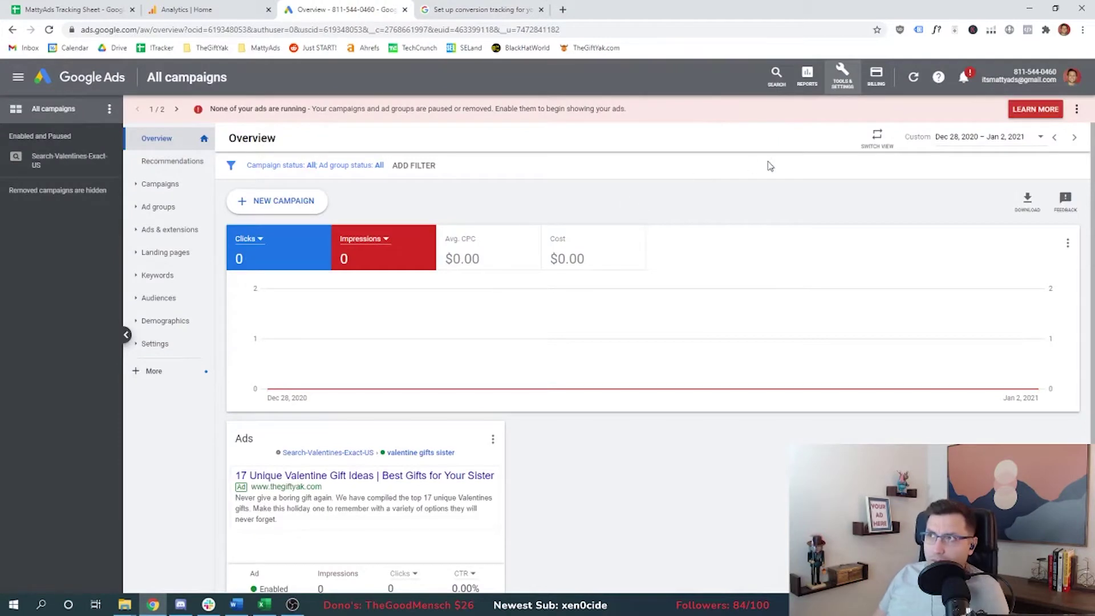
# - Go to Measurement > Conversions and start a new Website conversion action
pyautogui.click(843, 79)
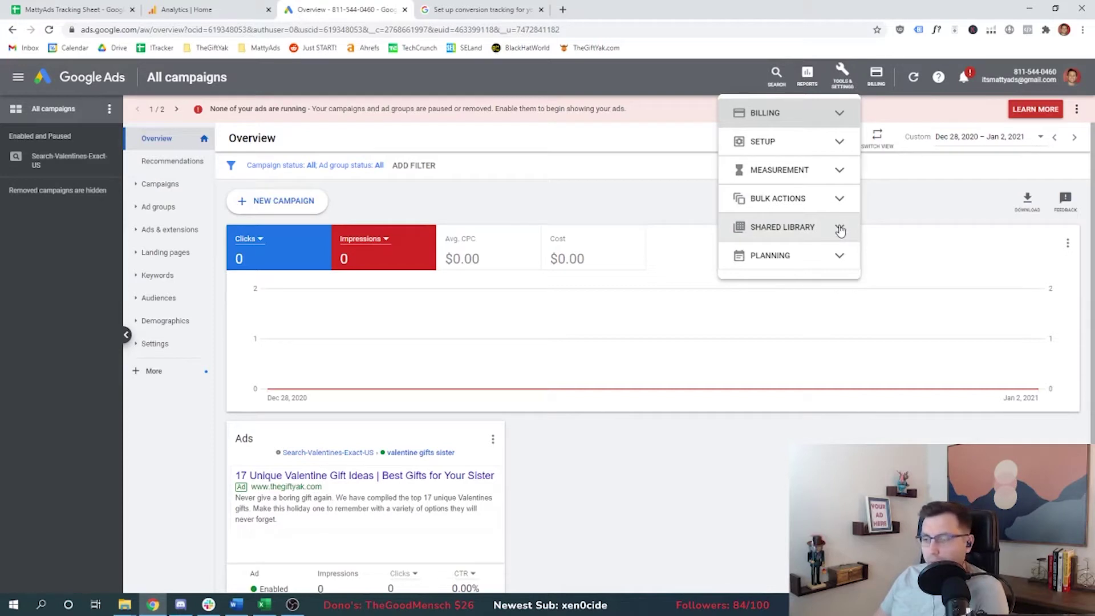
pyautogui.click(882, 177)
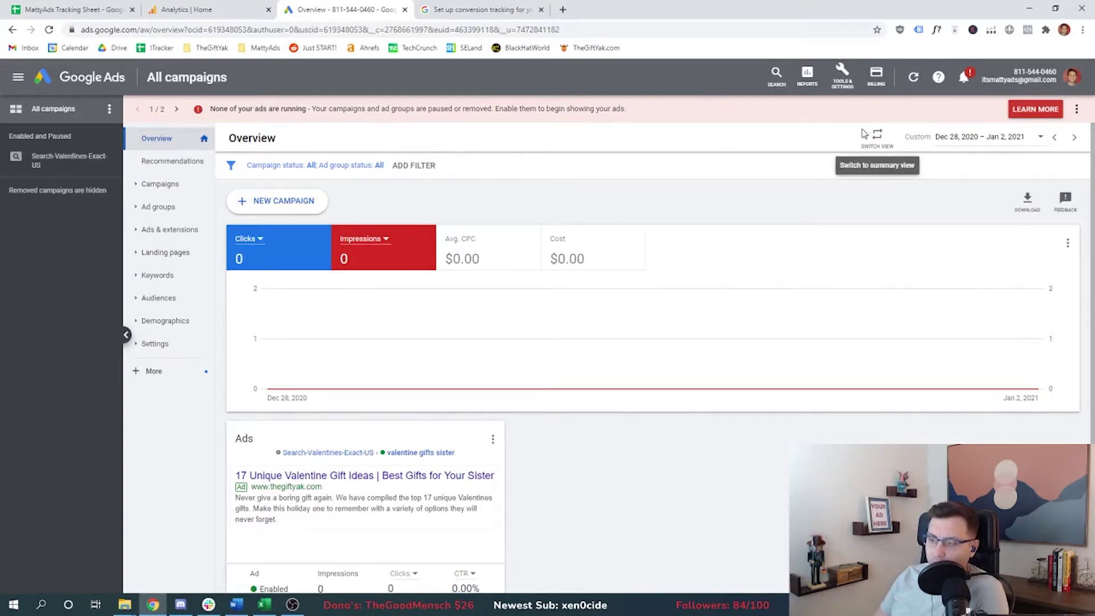
pyautogui.click(843, 74)
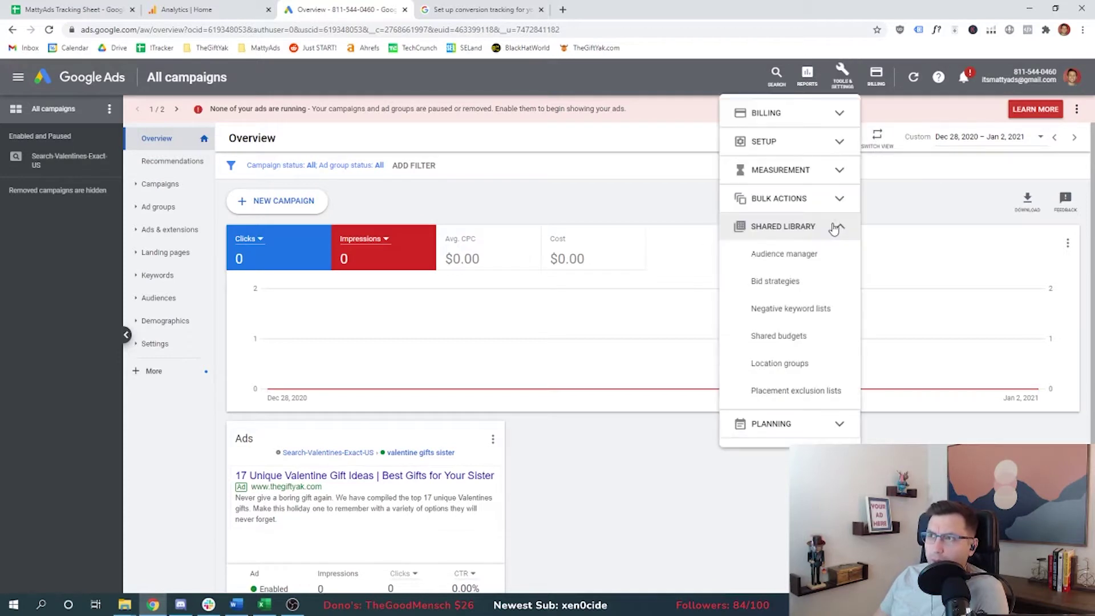
pyautogui.click(798, 169)
pyautogui.click(786, 198)
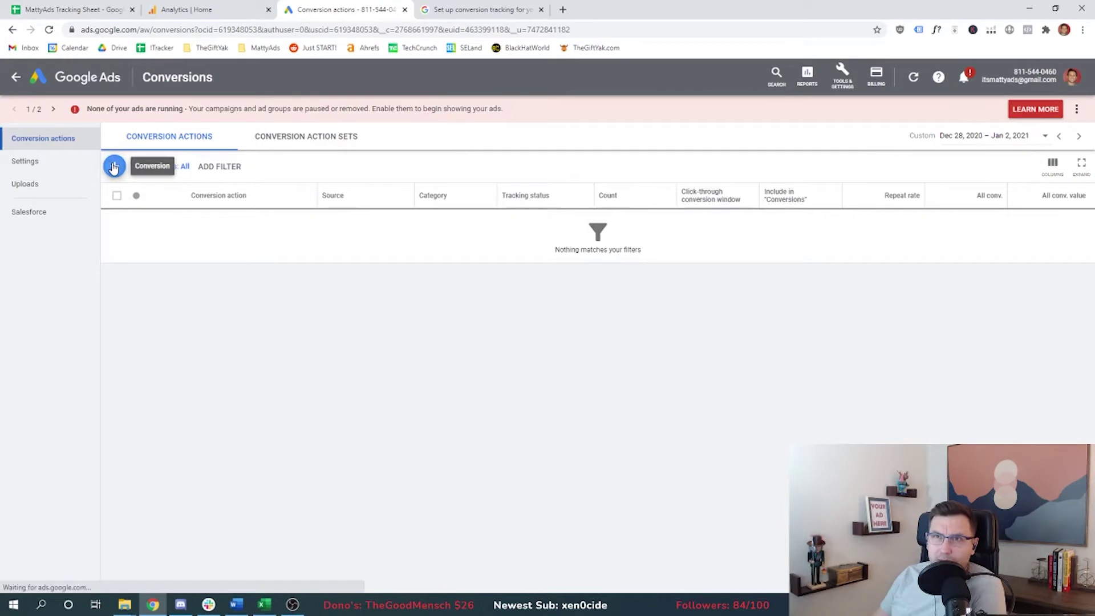
pyautogui.click(112, 166)
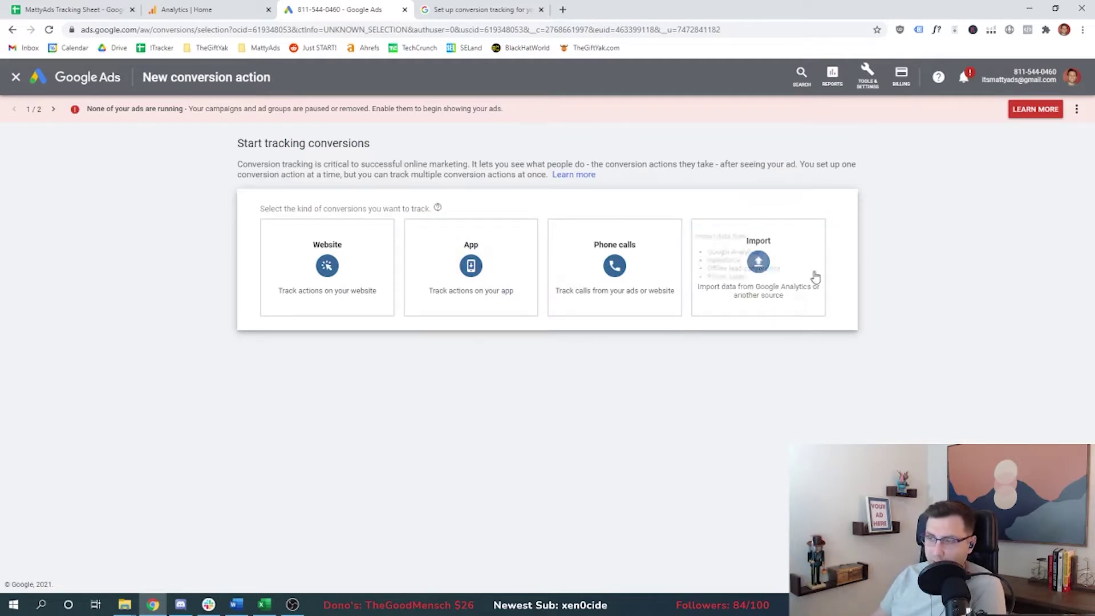
pyautogui.click(338, 303)
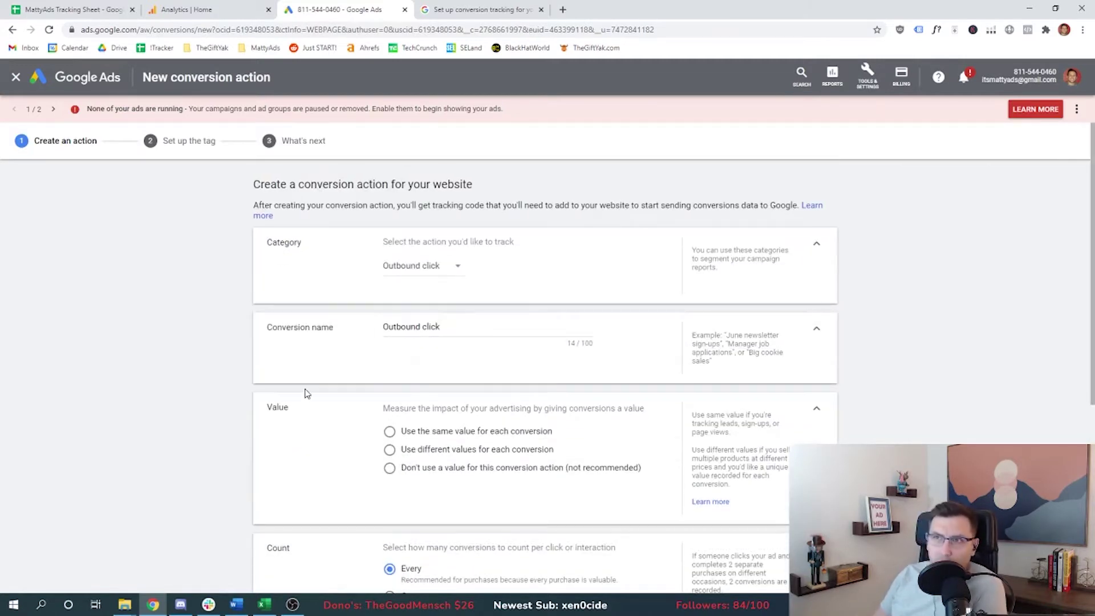
# - Rename the conversion to 'Ad Click' and choose not to use a conversion value
pyautogui.tripleClick(420, 326)
pyautogui.write('Ad_Click')
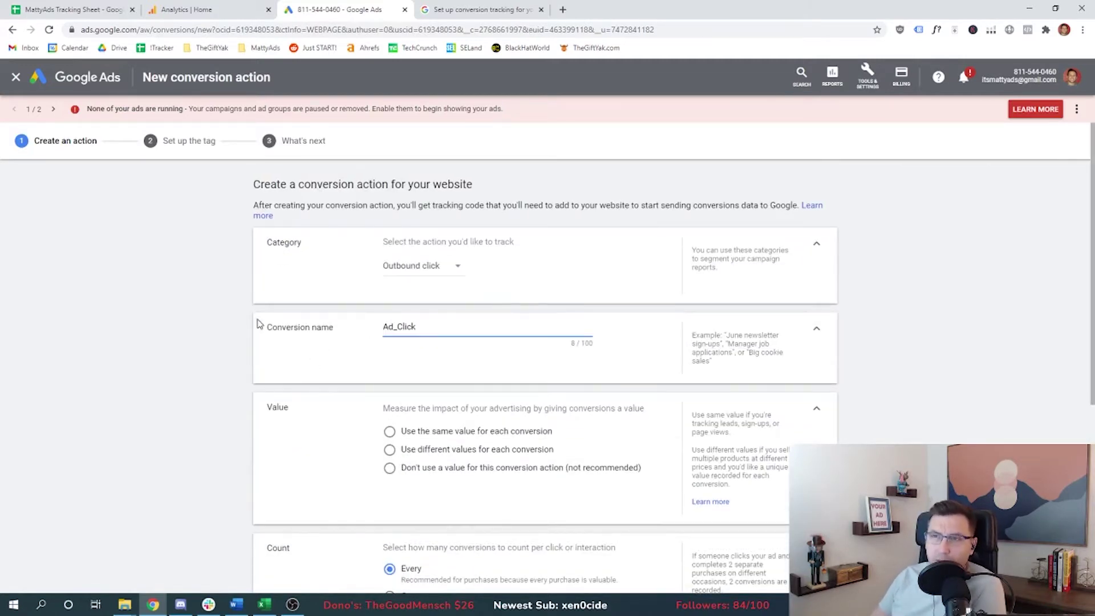
pyautogui.click(251, 325)
pyautogui.doubleClick(398, 325)
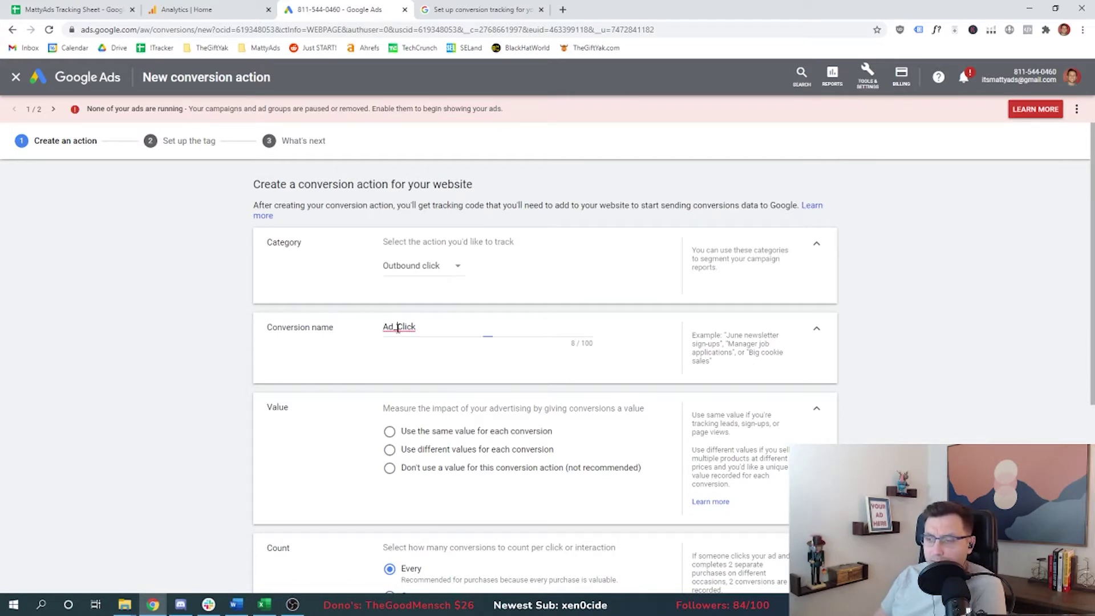
pyautogui.write('Ad Click')
pyautogui.scroll(-1, 342, 400)
pyautogui.click(389, 410)
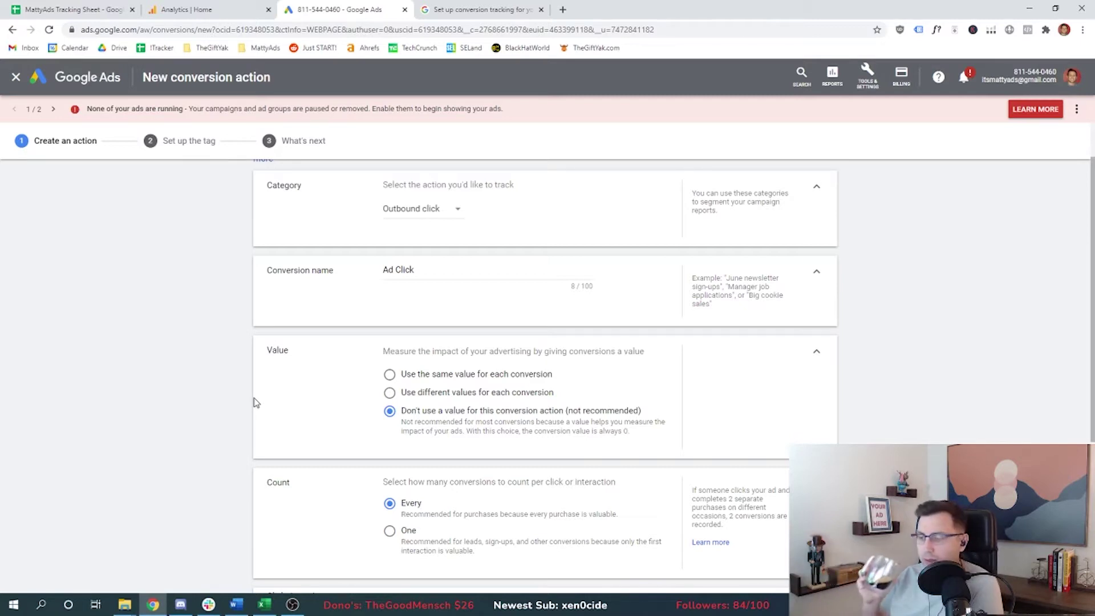
pyautogui.scroll(-2, 383, 335)
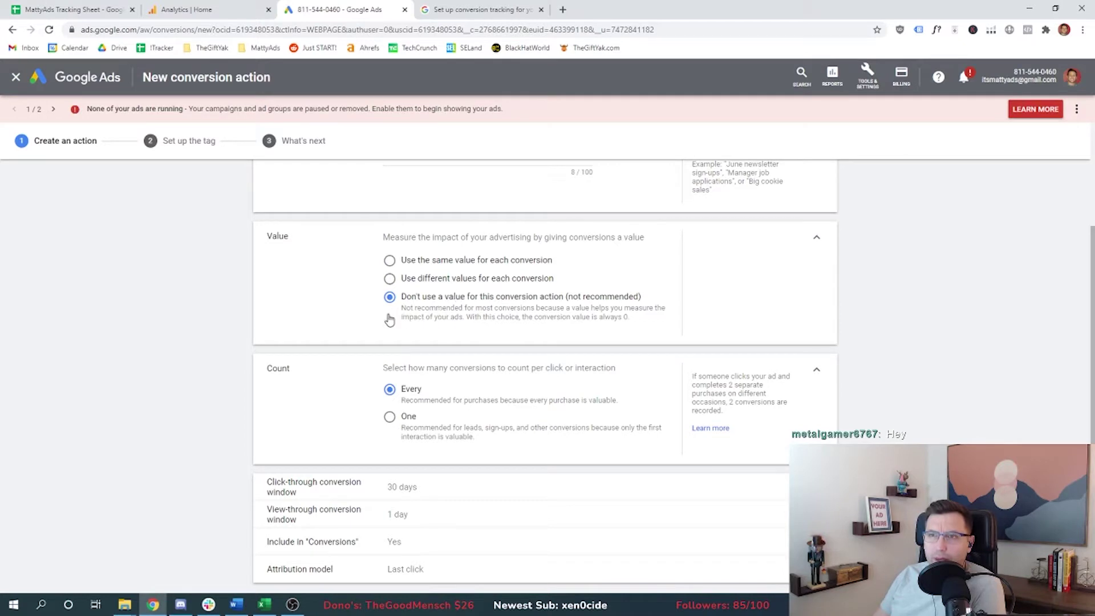
pyautogui.tripleClick(385, 368)
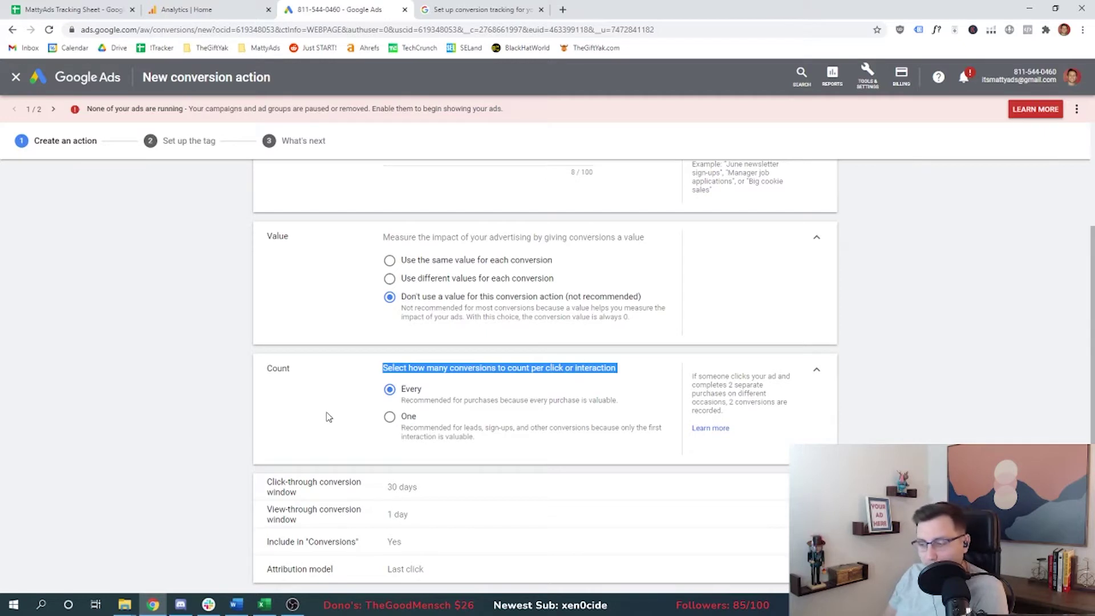
pyautogui.scroll(-3, 328, 417)
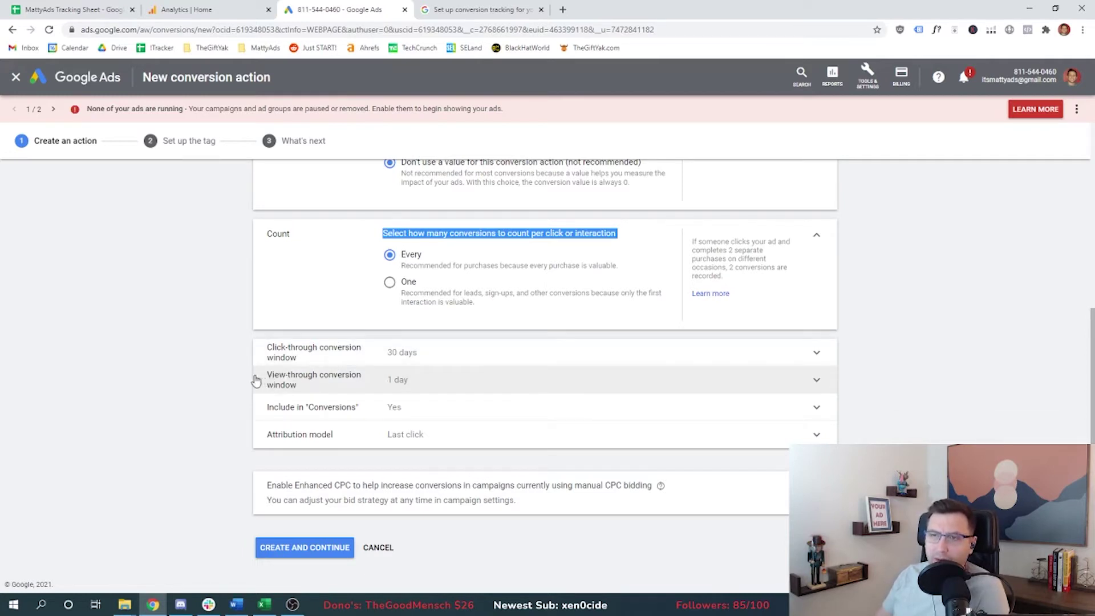
pyautogui.click(261, 410)
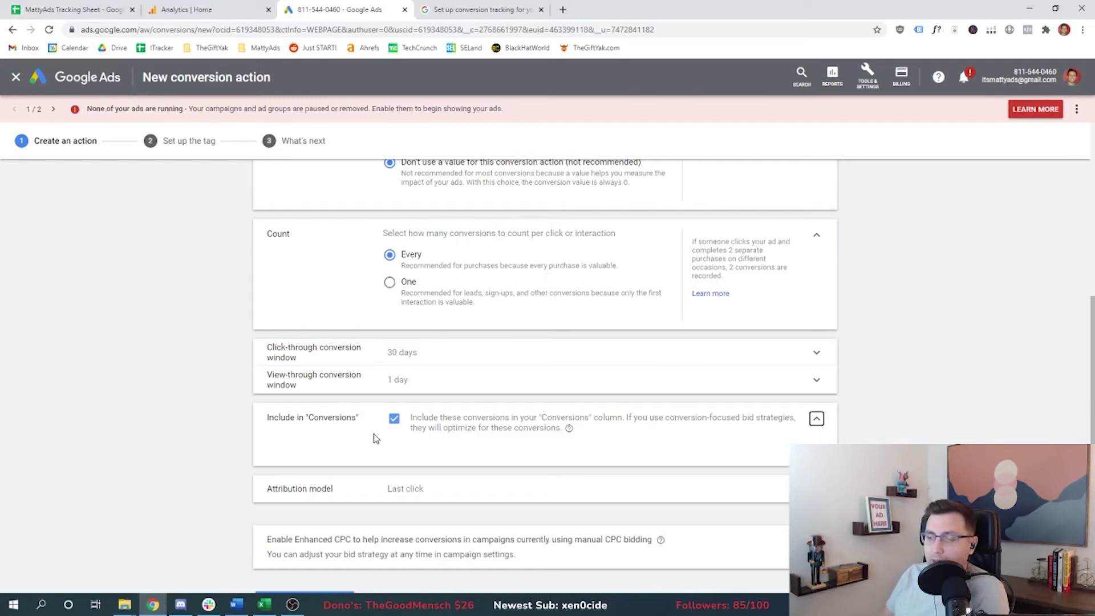
# - Expand the Attribution model row to reveal the Last click dropdown
pyautogui.click(340, 485)
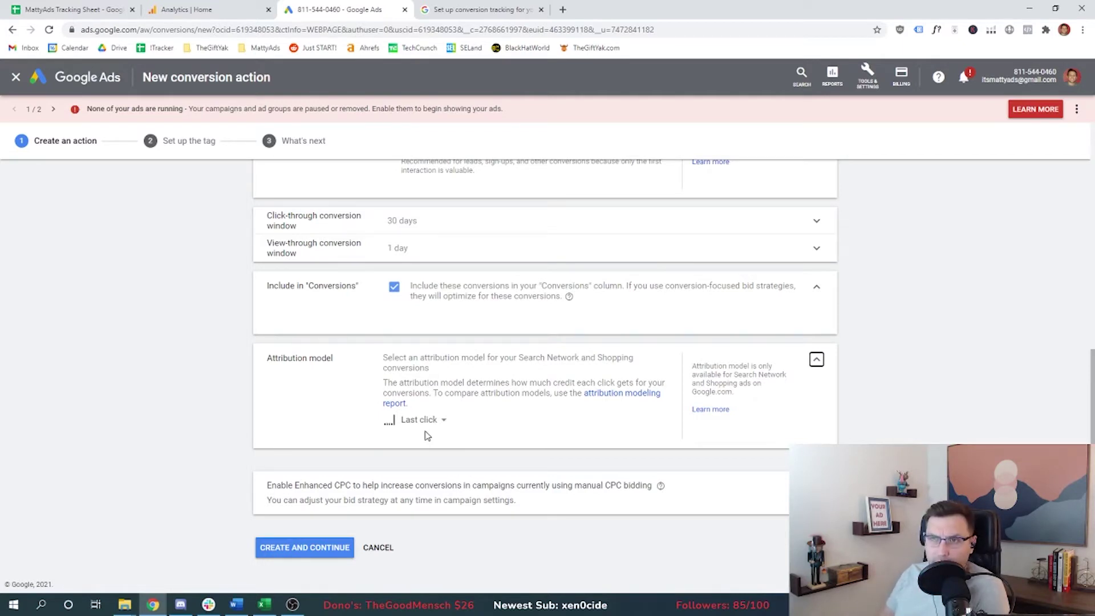
# - Choose Last click attribution, review the Enhanced CPC note, and create the conversion action
pyautogui.click(426, 419)
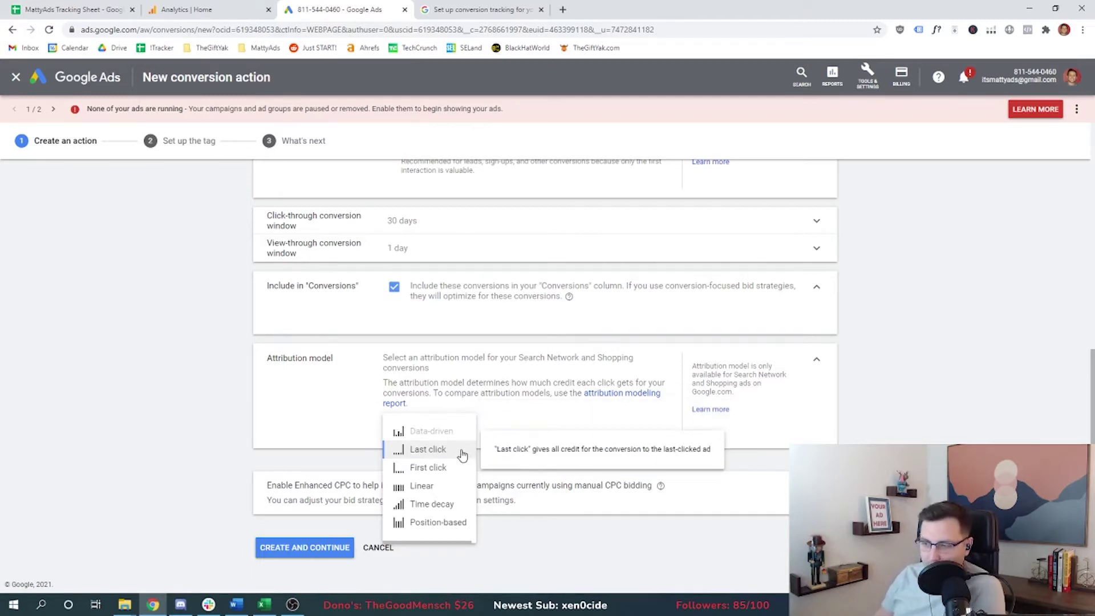
pyautogui.click(460, 450)
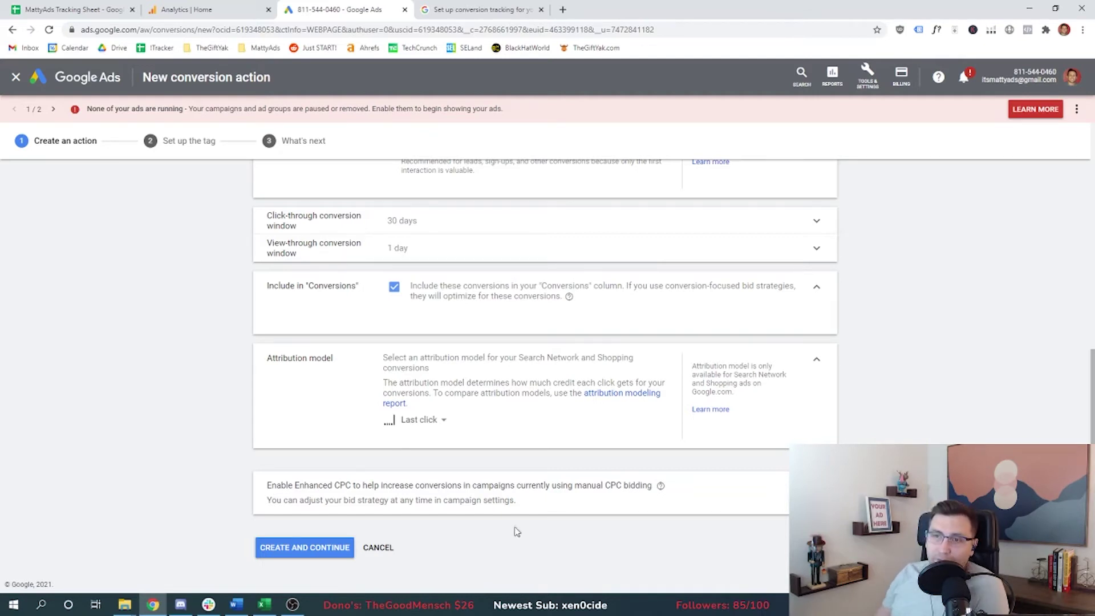
pyautogui.tripleClick(655, 485)
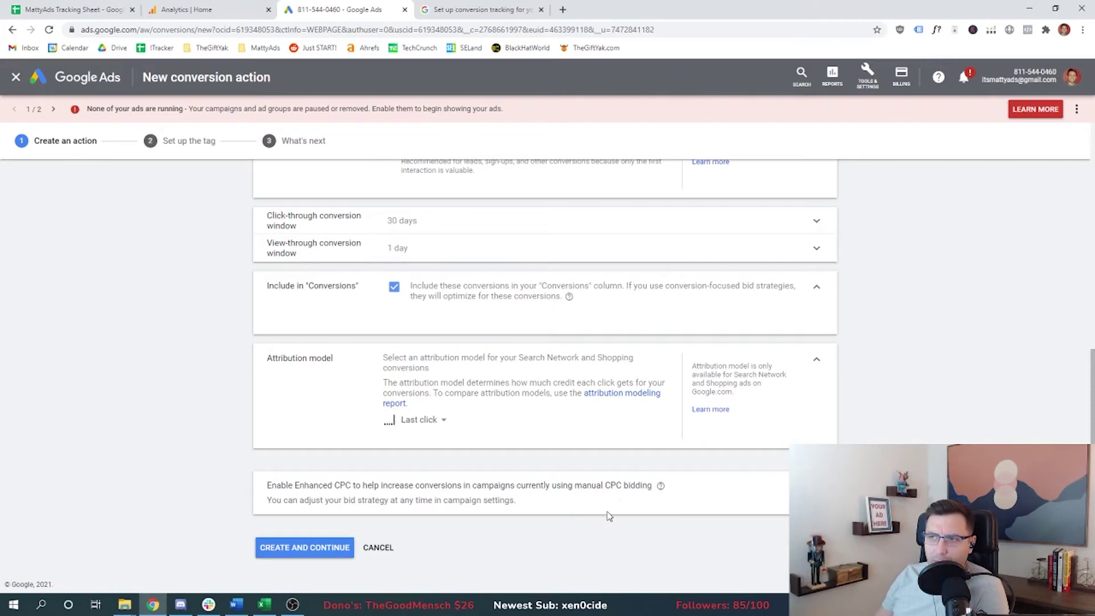
pyautogui.moveTo(574, 485); pyautogui.dragTo(627, 485)
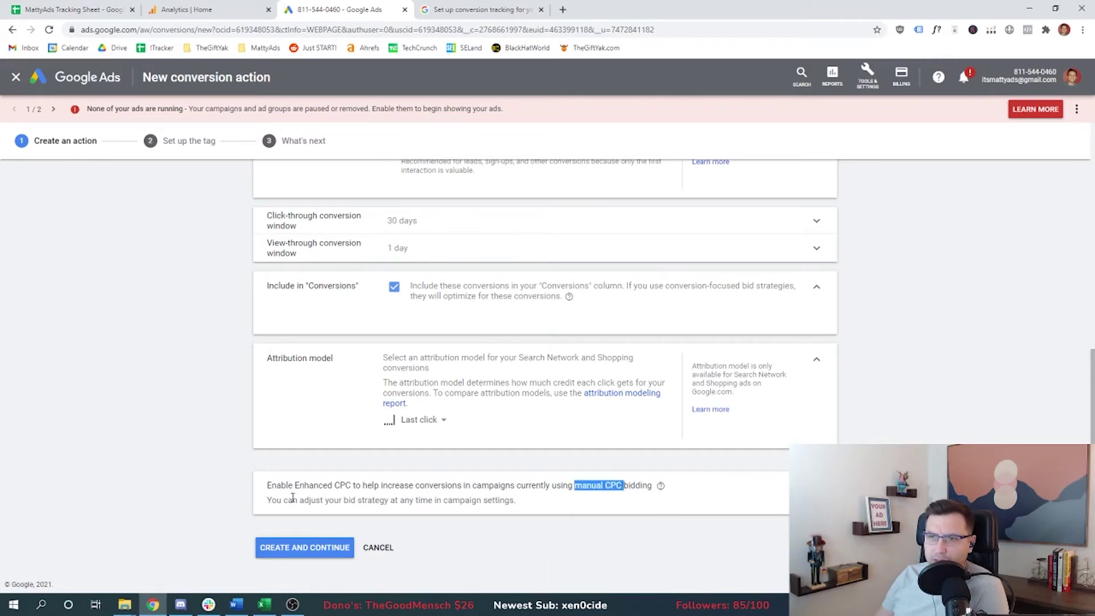
pyautogui.moveTo(268, 485); pyautogui.dragTo(354, 484)
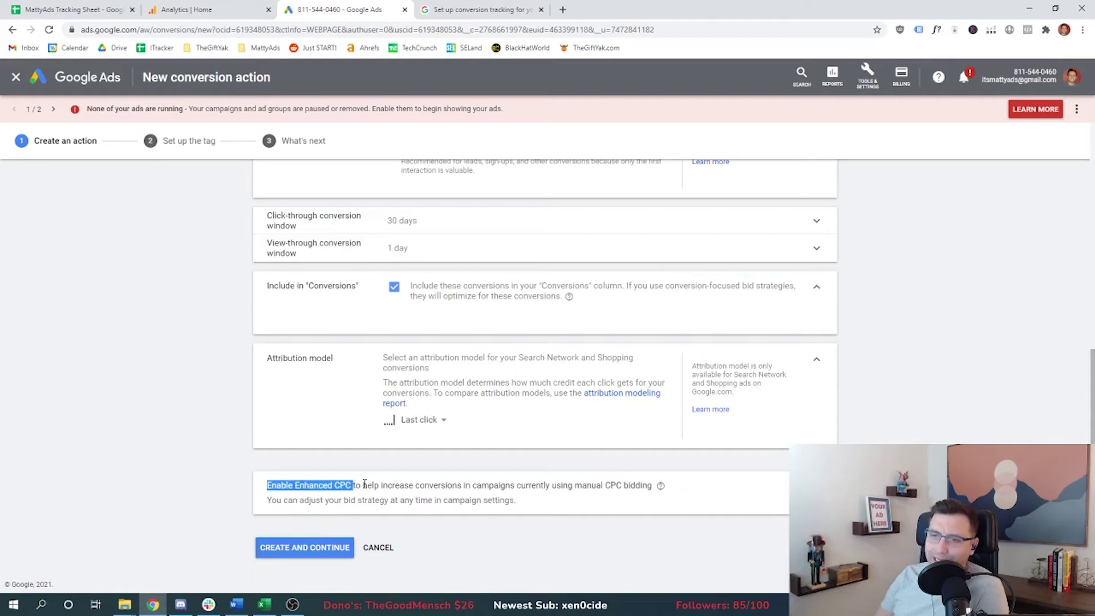
pyautogui.click(337, 545)
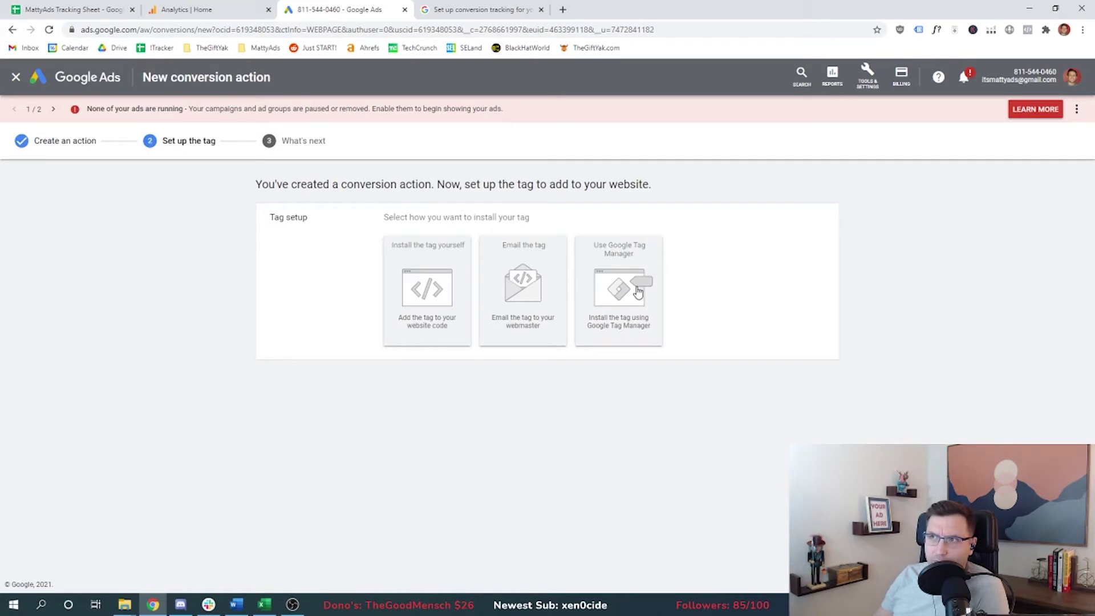
# - Choose Google Tag Manager for tag setup and open the Tag Manager workspace
pyautogui.click(617, 290)
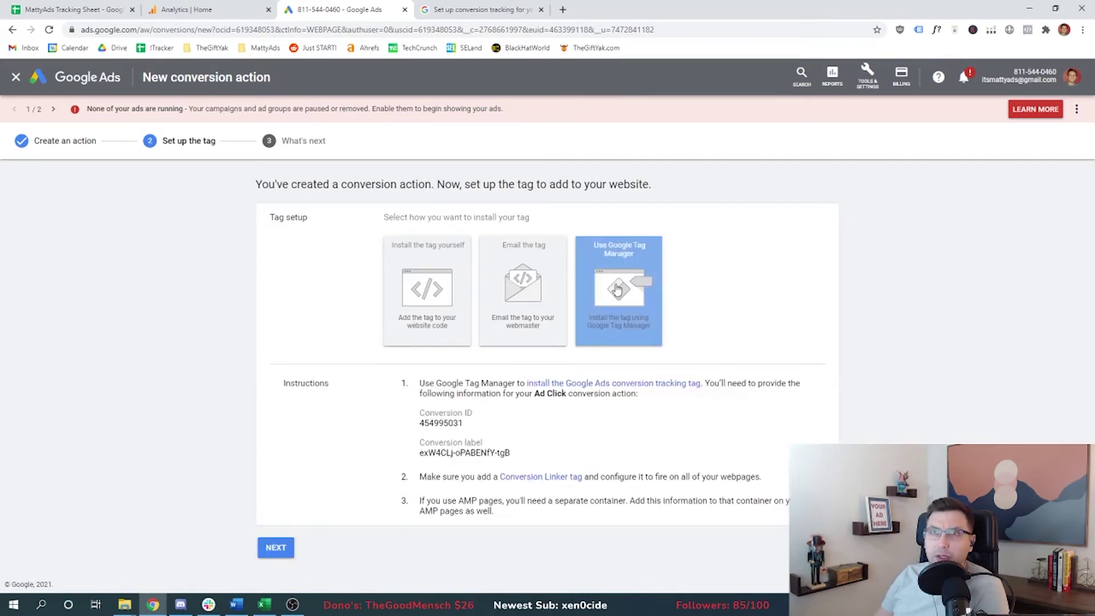
pyautogui.click(617, 287)
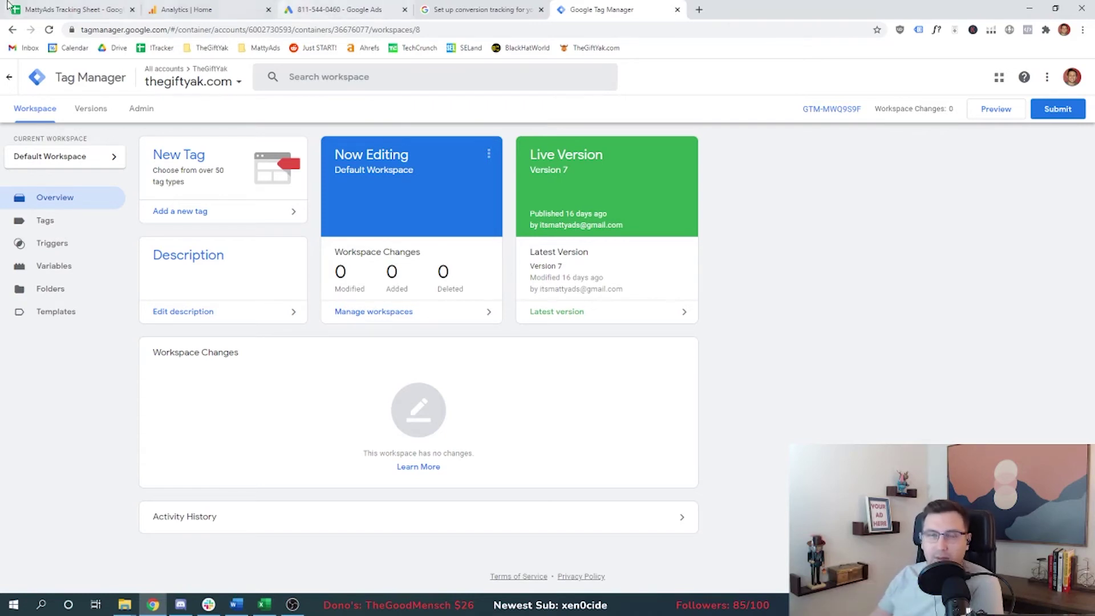
# - Create a new tag named Google-Conversion-Ad_Click
pyautogui.click(44, 220)
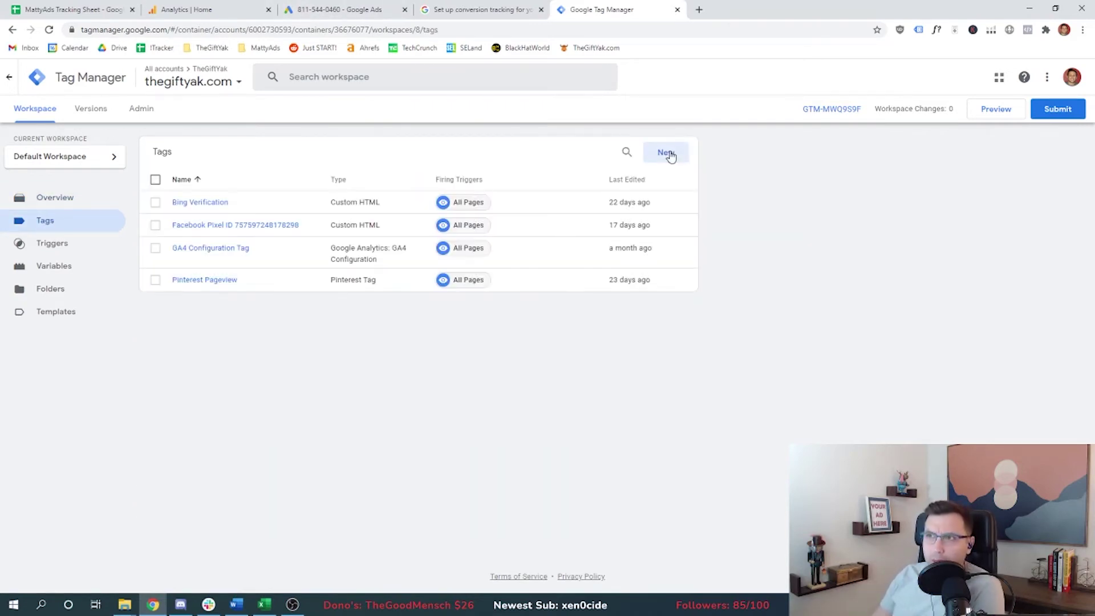
pyautogui.click(668, 154)
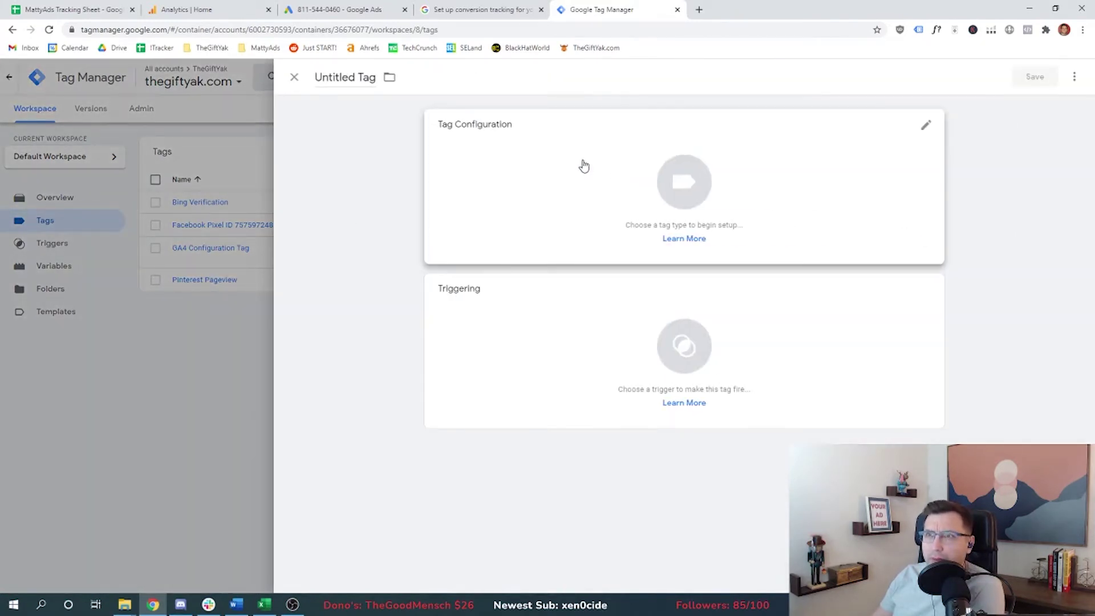
pyautogui.click(345, 77)
pyautogui.write('Google-Conversion-Ad_Click')
pyautogui.moveTo(315, 79); pyautogui.dragTo(466, 81)
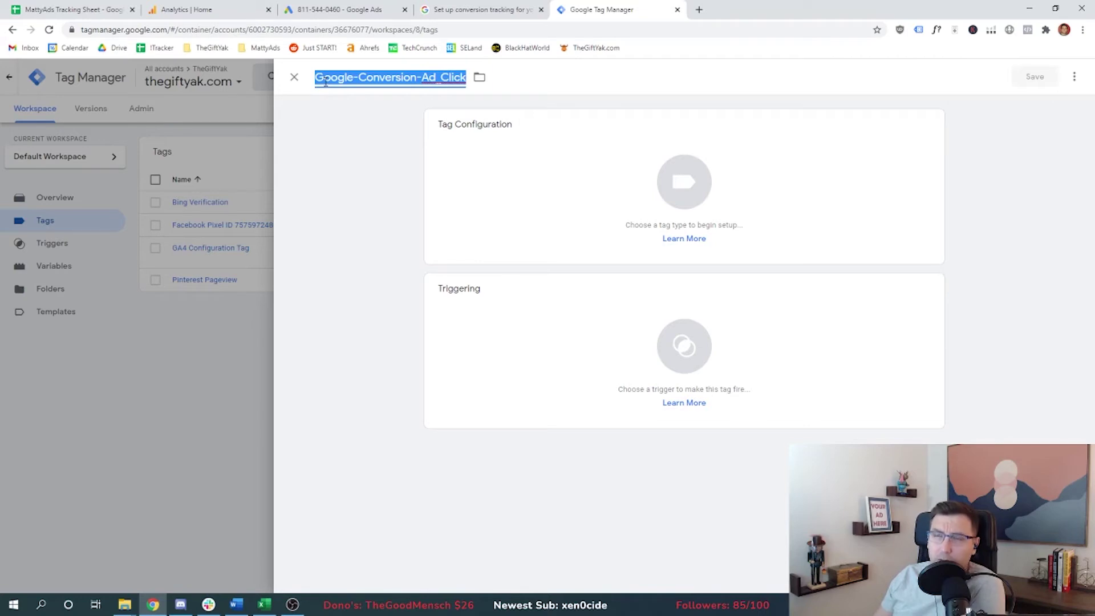
pyautogui.click(403, 176)
# - Pick the Google Ads Conversion Tracking type and copy the Ad Click conversion ID
pyautogui.click(927, 130)
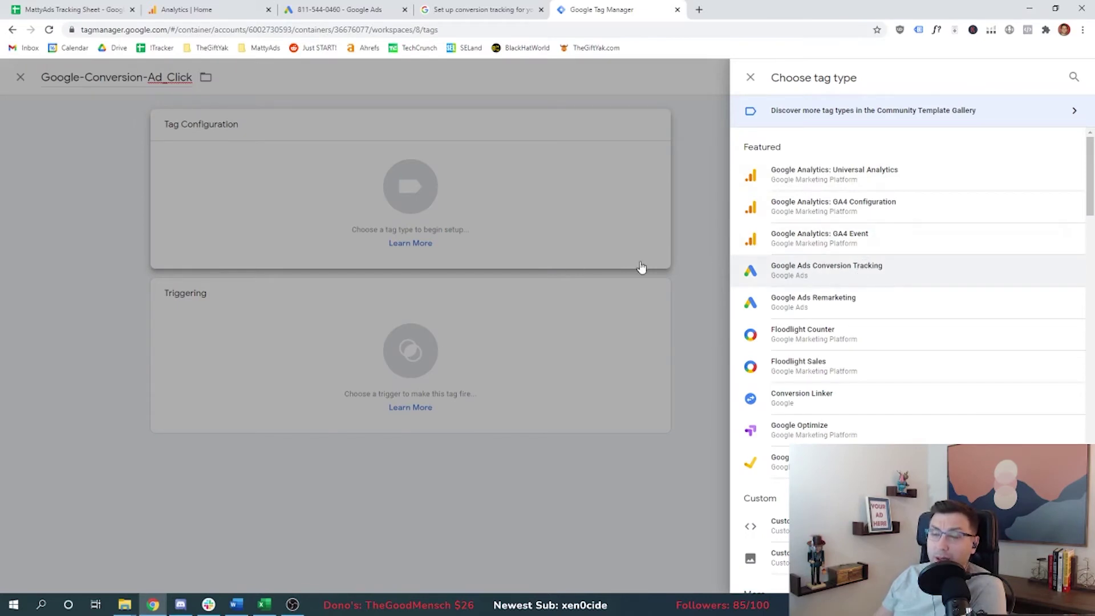
pyautogui.hotkey('ctrl', '3')
pyautogui.moveTo(475, 324); pyautogui.dragTo(420, 323)
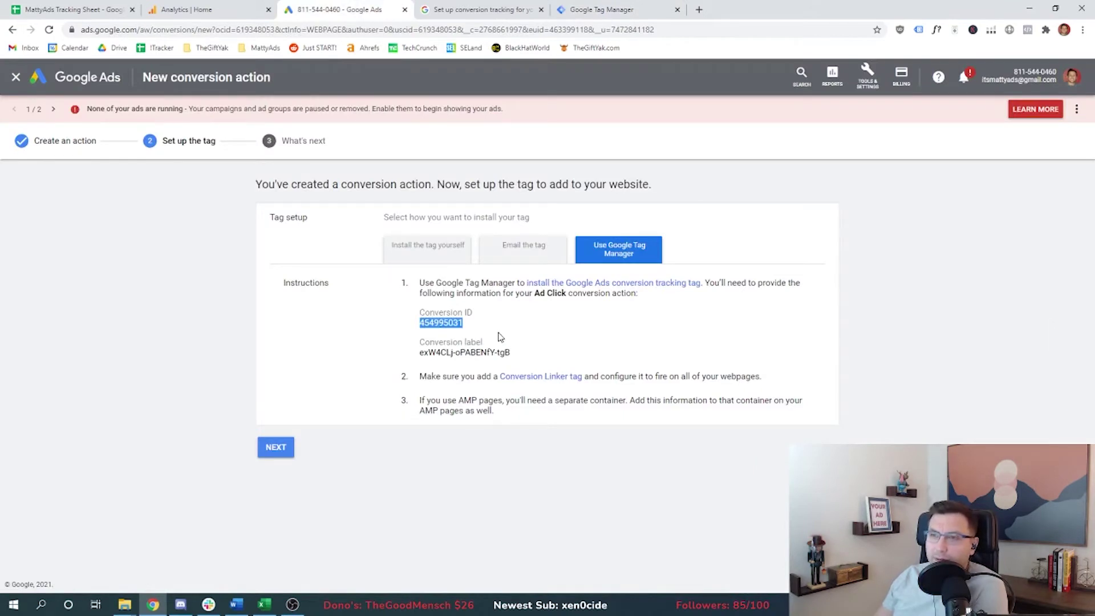
pyautogui.hotkey('ctrl', '5')
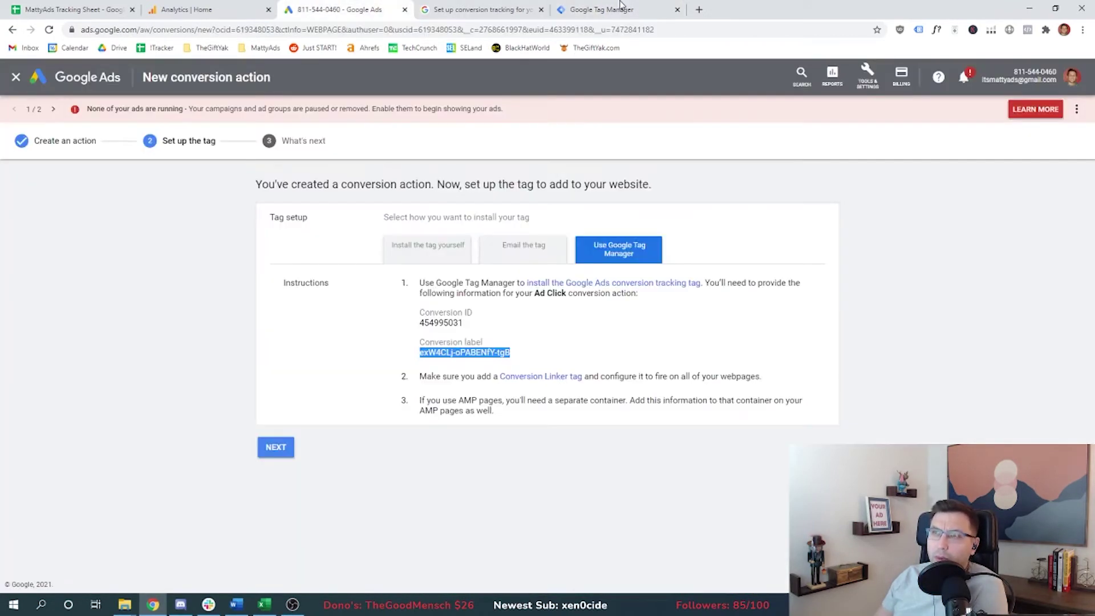
pyautogui.click(621, 6)
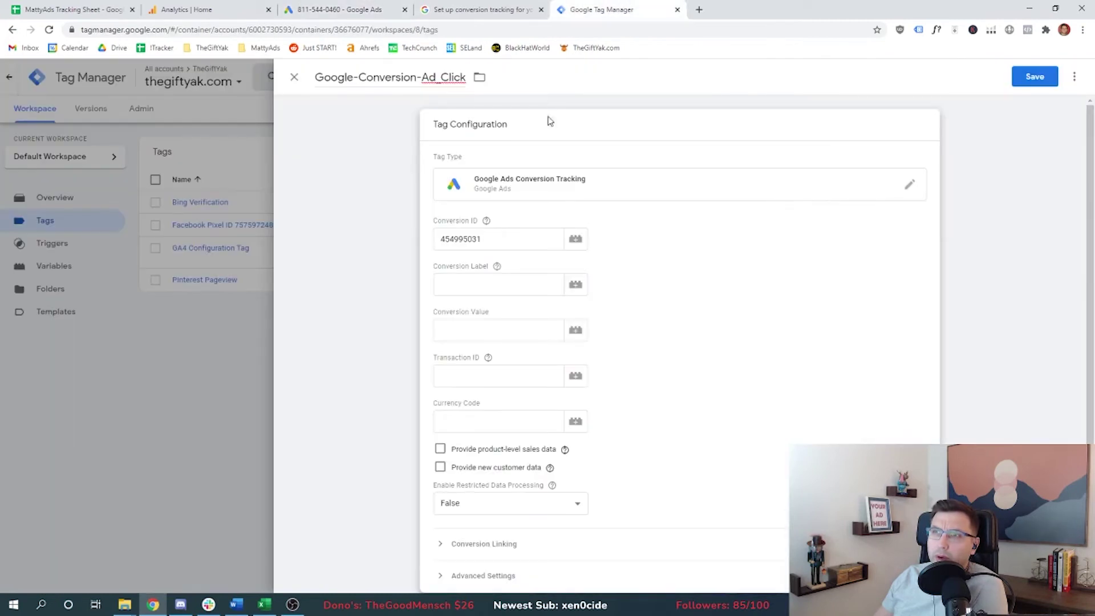
# - Paste the conversion label and note the optional Conversion Value and Transaction ID fields
pyautogui.click(464, 288)
pyautogui.write('exW4CLj-oPABENfY-tgB')
pyautogui.click(440, 313)
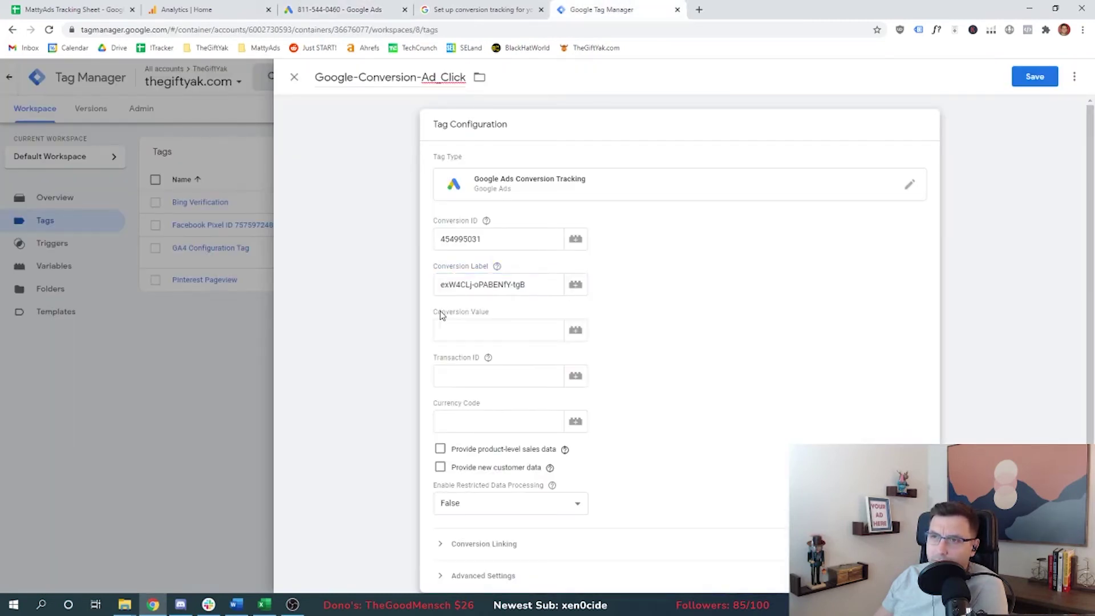
pyautogui.moveTo(440, 313); pyautogui.dragTo(489, 314)
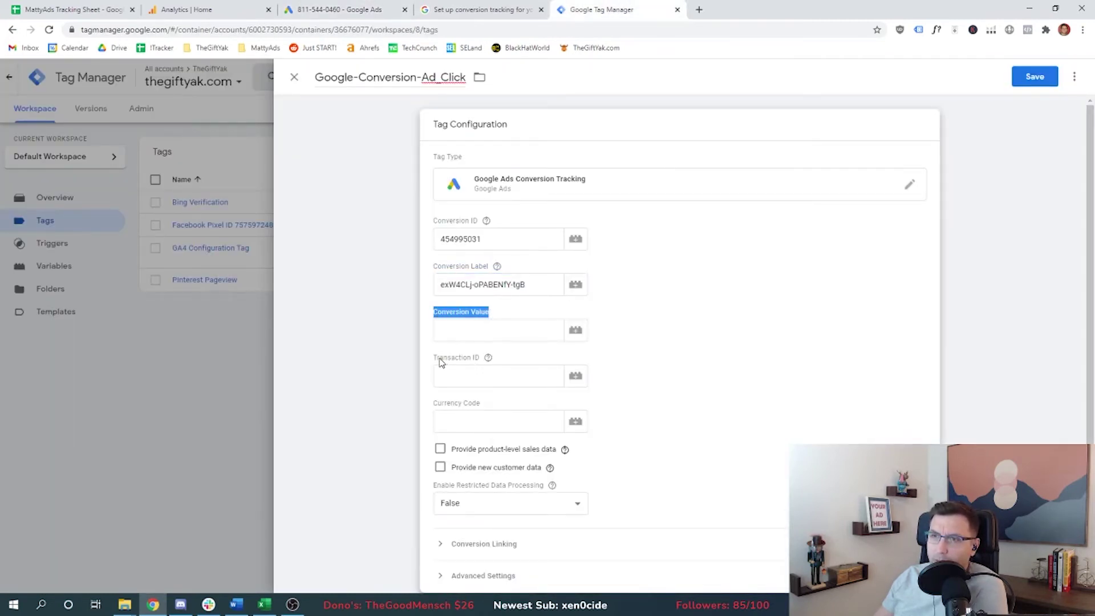
pyautogui.moveTo(437, 360); pyautogui.dragTo(479, 360)
pyautogui.click(659, 366)
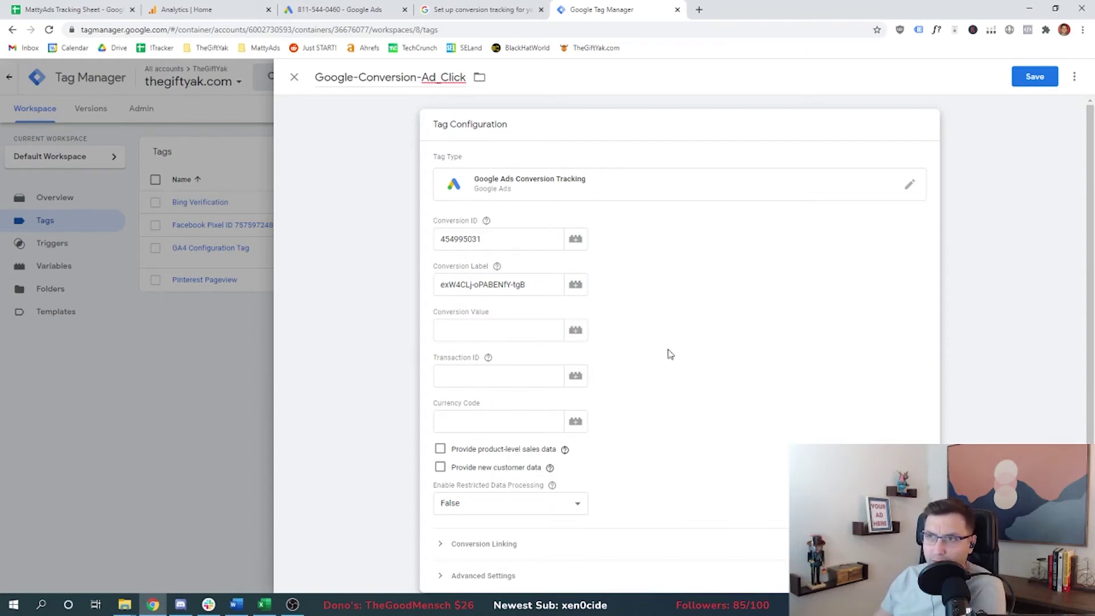
pyautogui.scroll(-1, 665, 373)
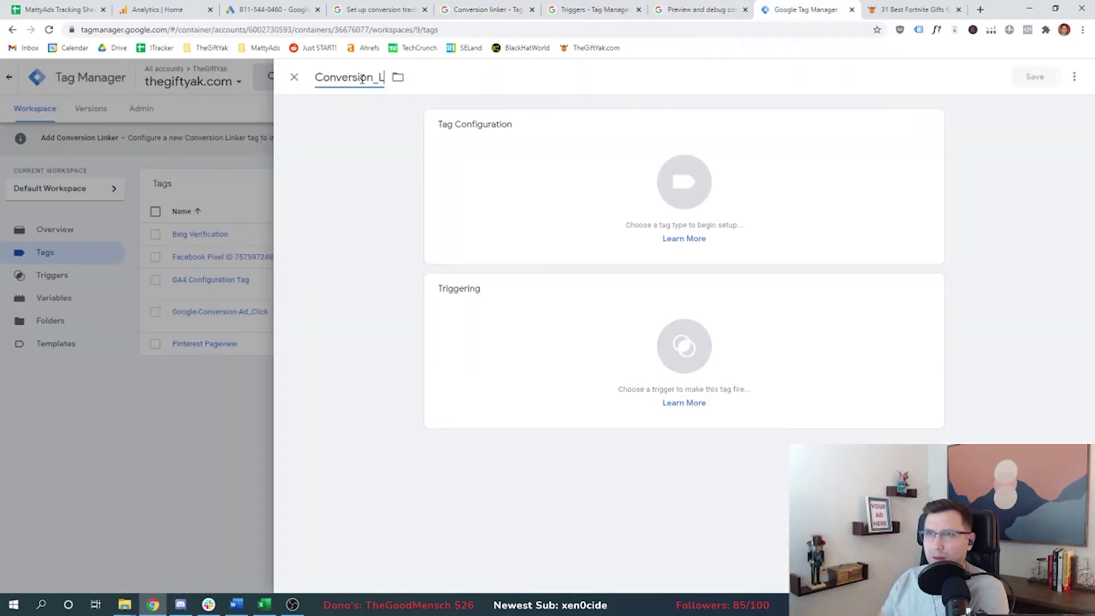
# - Finish naming the Conversion_Linker tag, fire it on All Pages, and save it
pyautogui.write('inker')
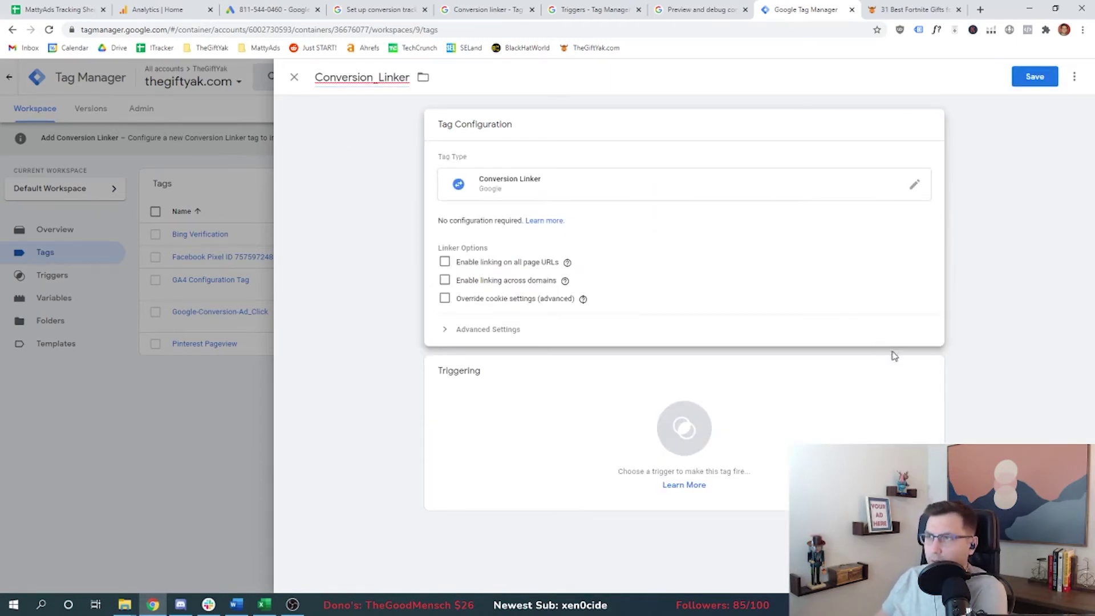
pyautogui.click(924, 374)
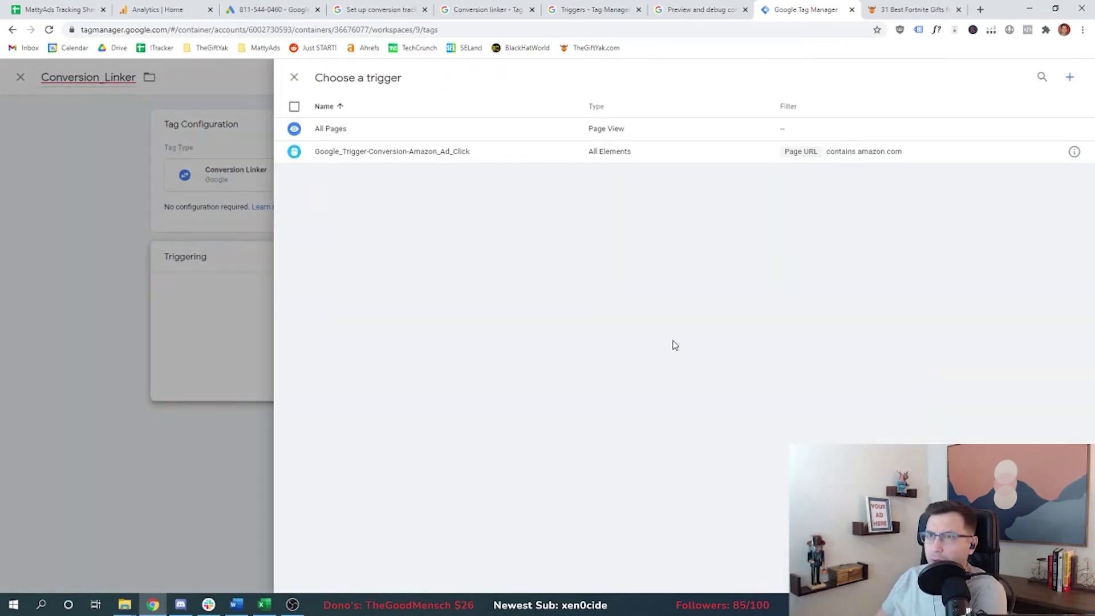
pyautogui.click(371, 135)
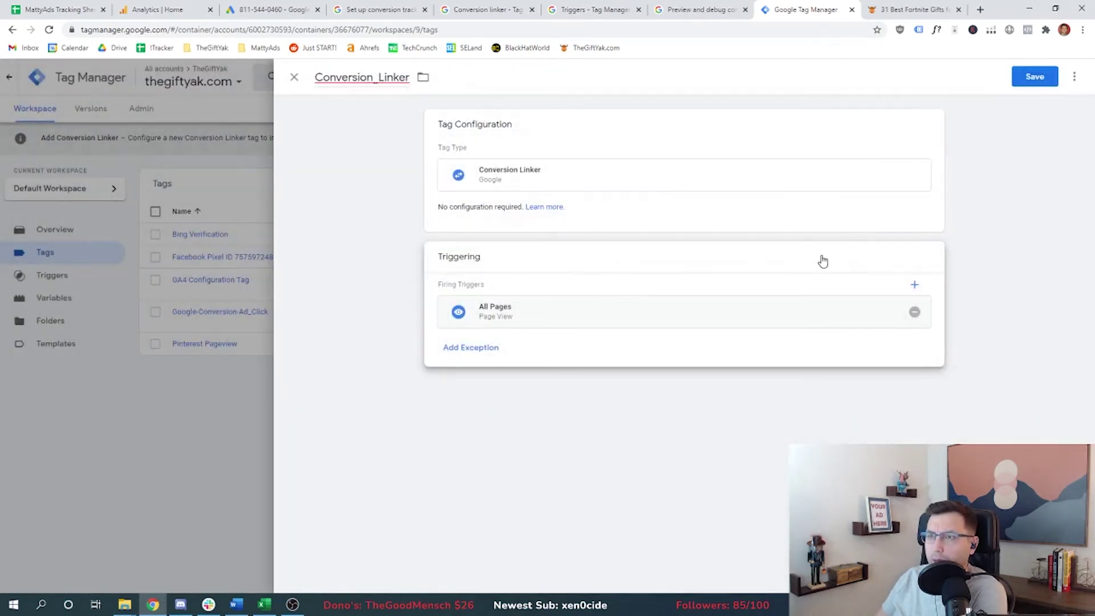
pyautogui.click(1040, 80)
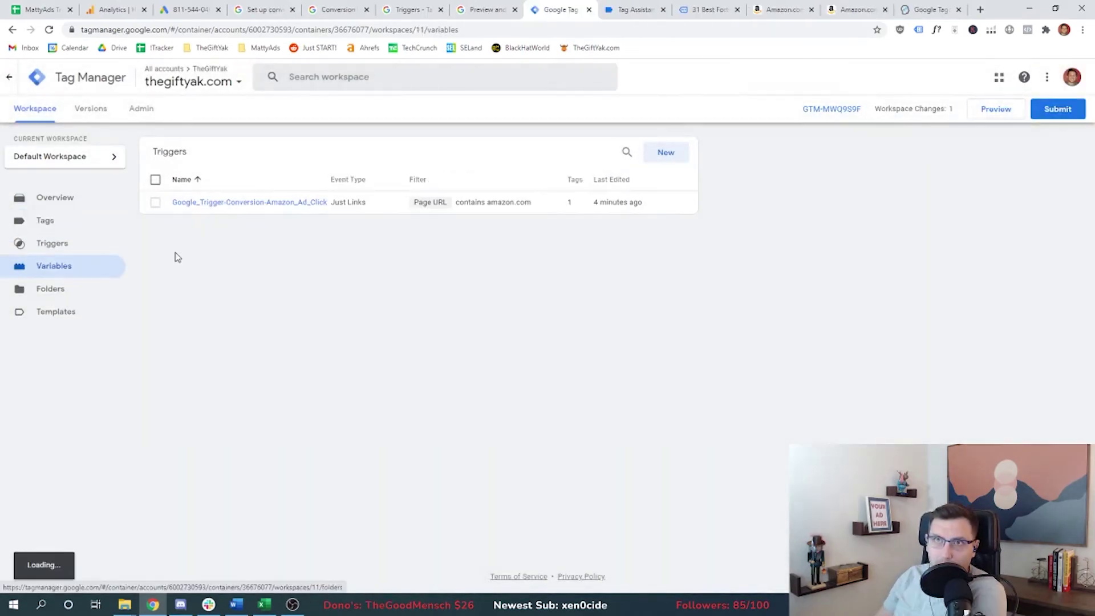
# - Enable the Click Classes, Click ID, Click Target, Click URL and Click Text built-in variables
pyautogui.click(114, 260)
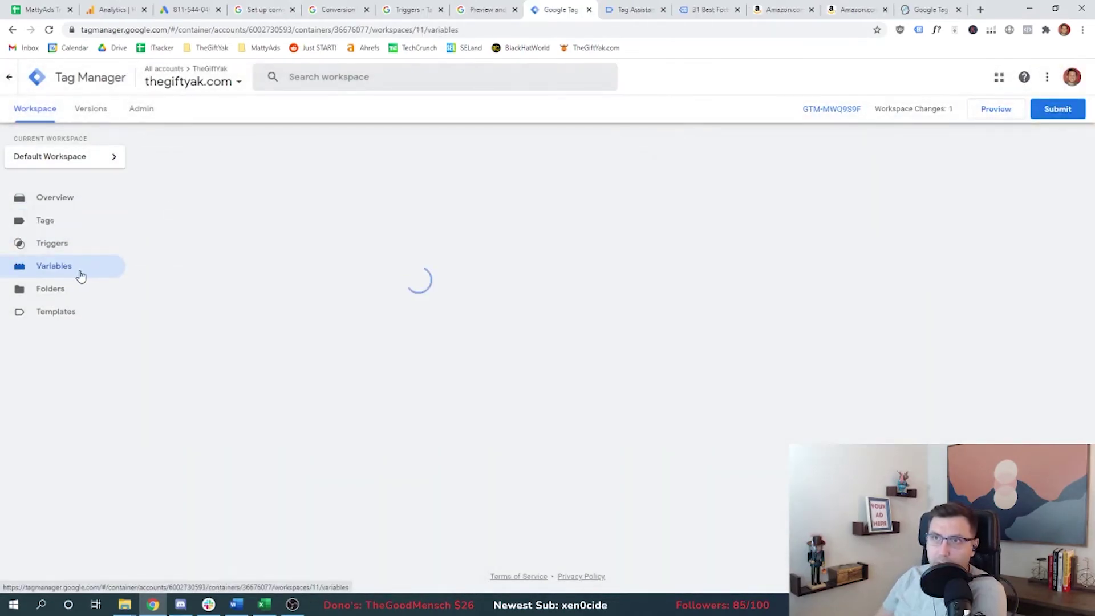
pyautogui.click(653, 157)
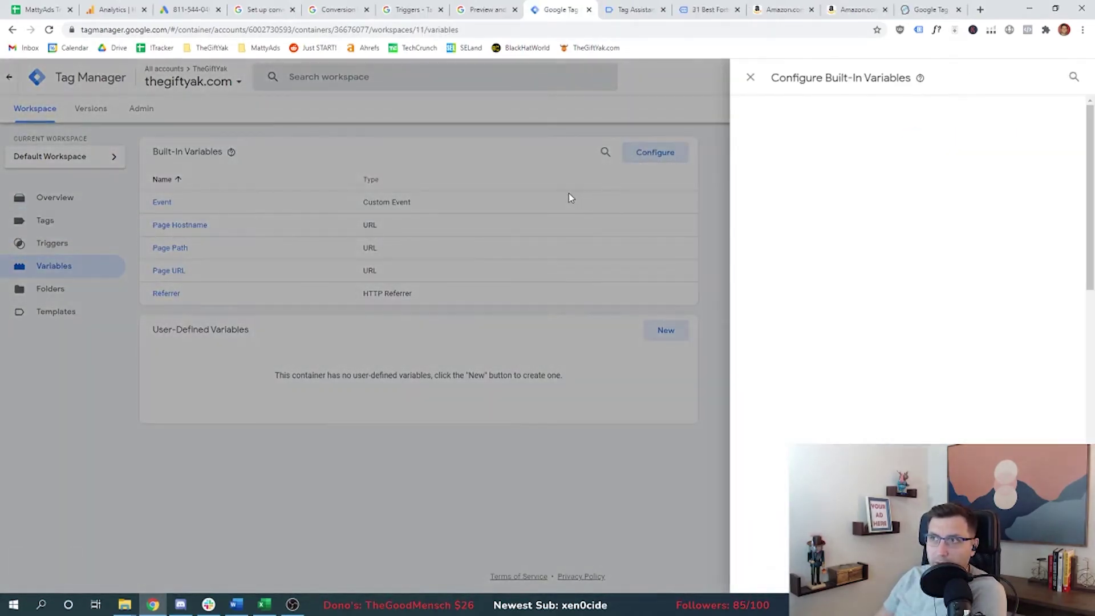
pyautogui.scroll(-5, 804, 392)
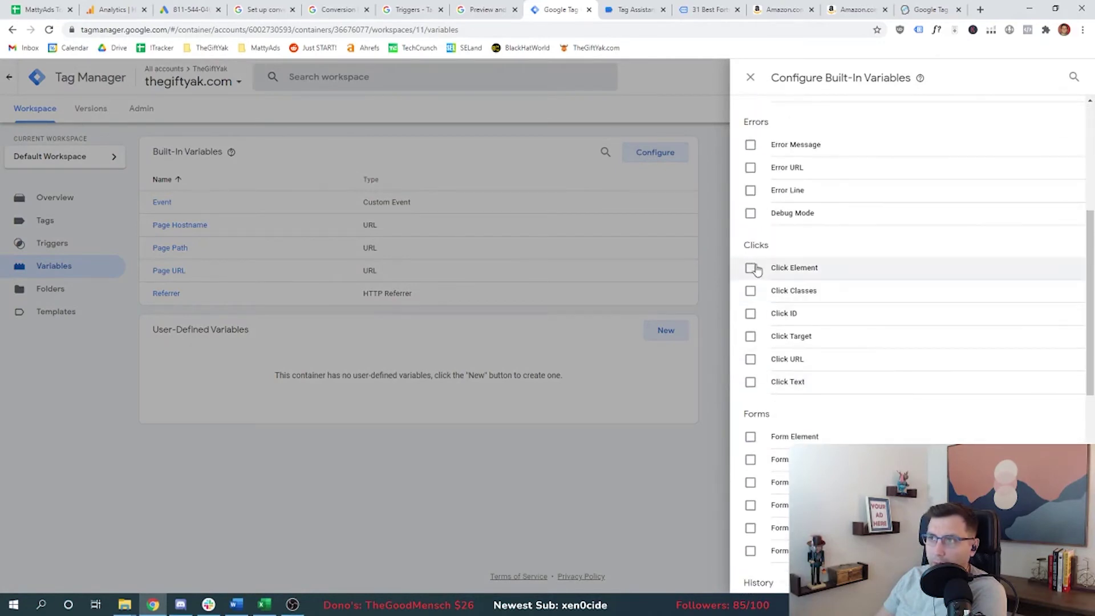
pyautogui.click(750, 291)
pyautogui.click(750, 313)
pyautogui.click(751, 336)
pyautogui.click(750, 359)
pyautogui.click(750, 382)
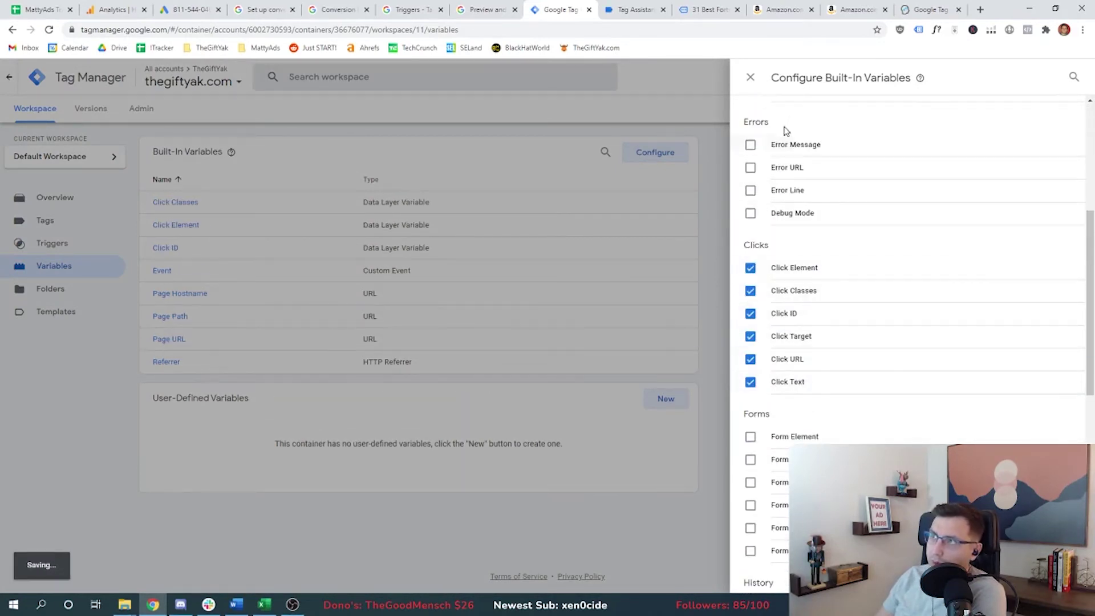
pyautogui.click(716, 278)
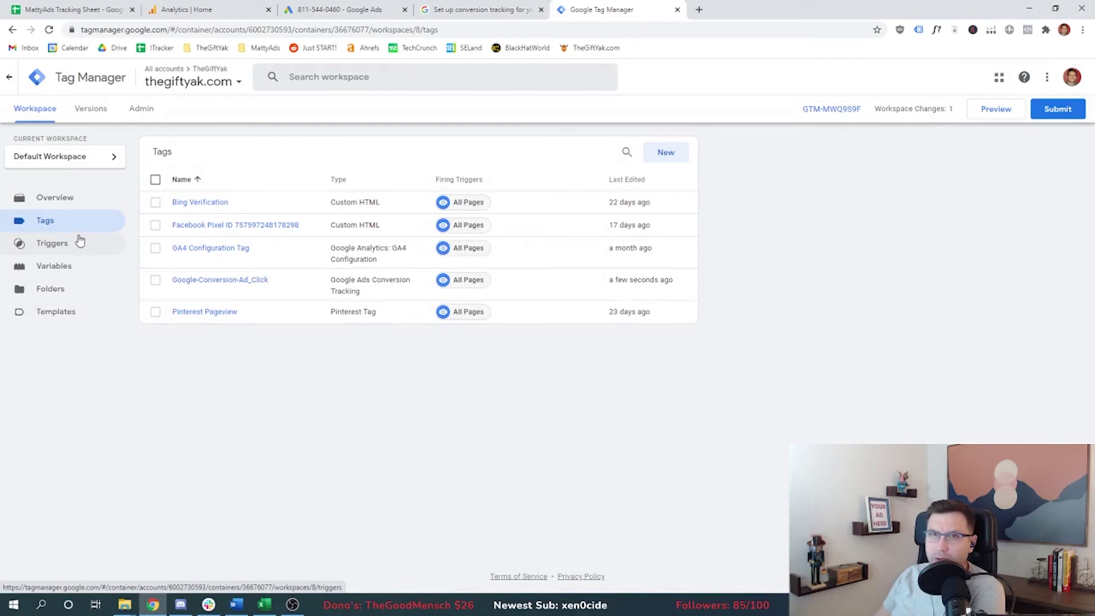
# - Open the Amazon ad click trigger and make it fire on All Elements clicks
pyautogui.click(79, 242)
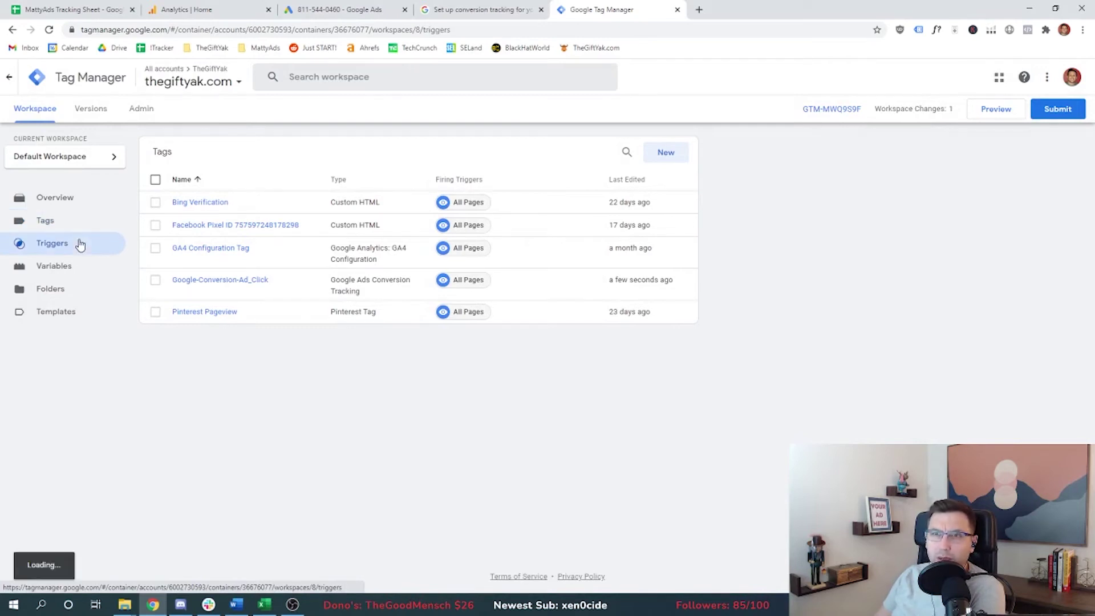
pyautogui.click(590, 235)
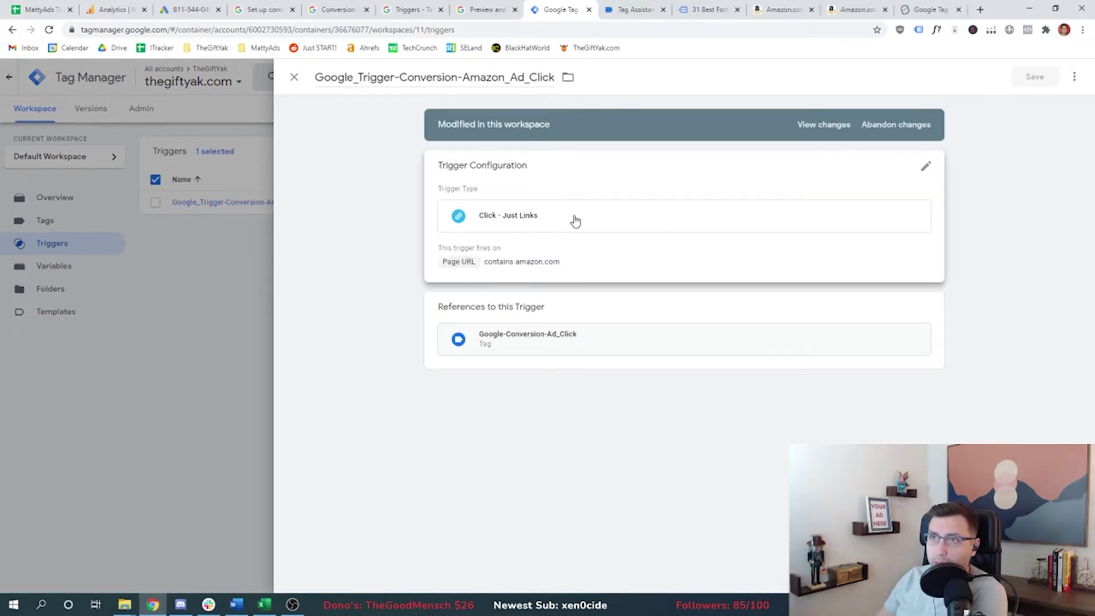
pyautogui.click(575, 222)
pyautogui.click(660, 231)
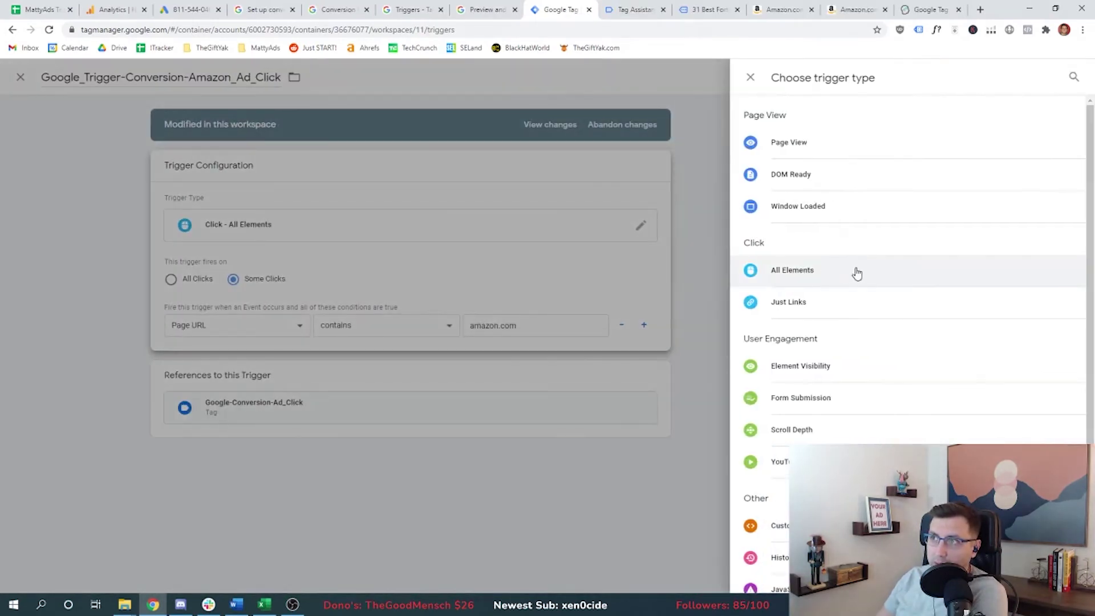
pyautogui.click(841, 280)
# - Base its condition on Click URL containing amazon.com, save, and open Google-Conversion-Ad_Click
pyautogui.click(486, 325)
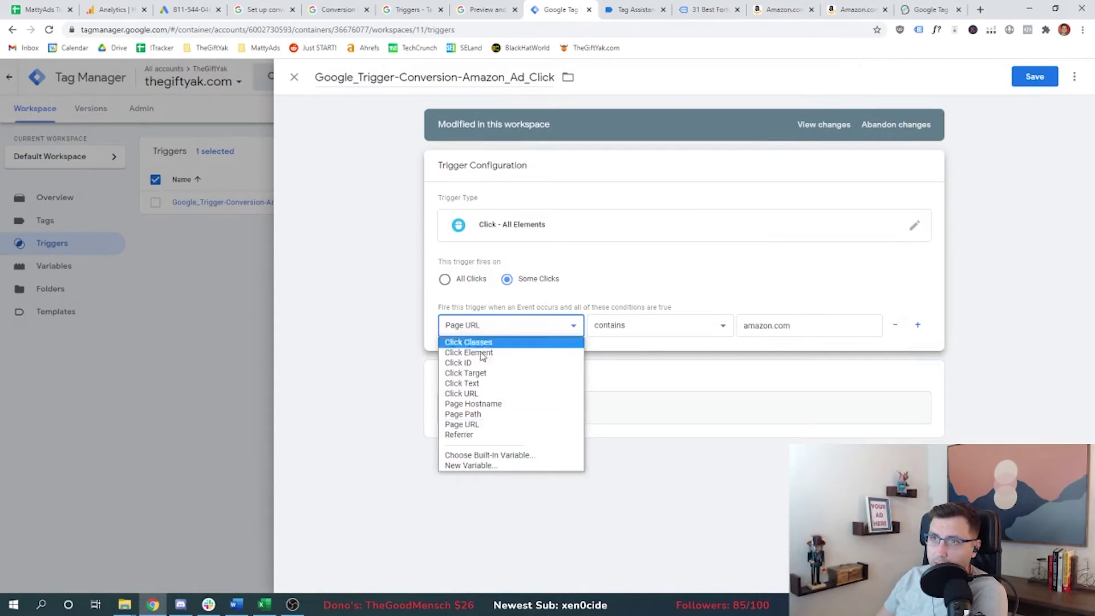
pyautogui.click(490, 395)
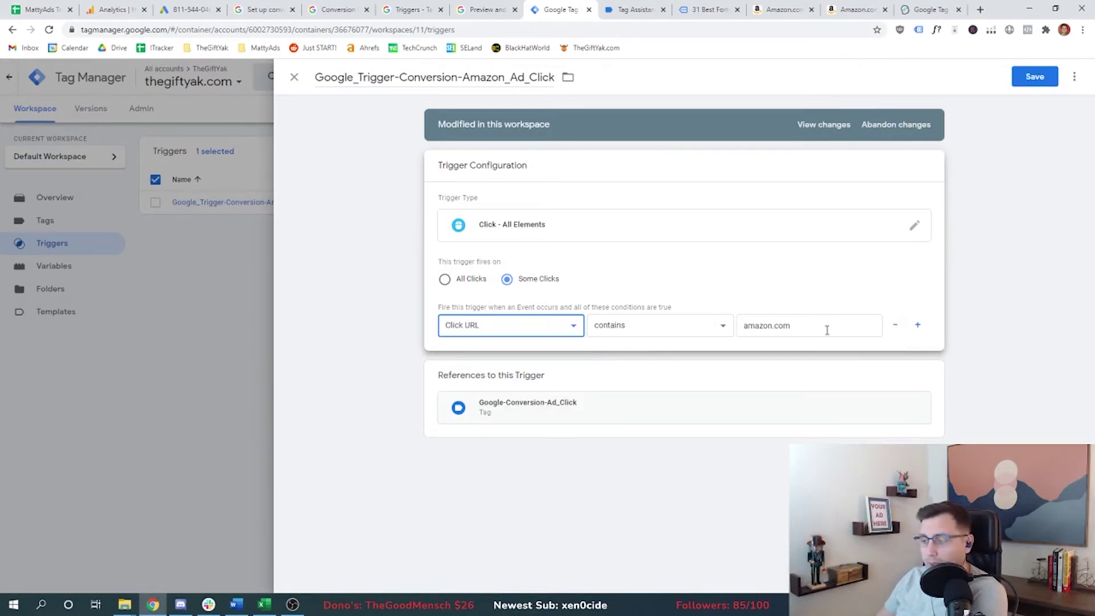
pyautogui.click(1035, 77)
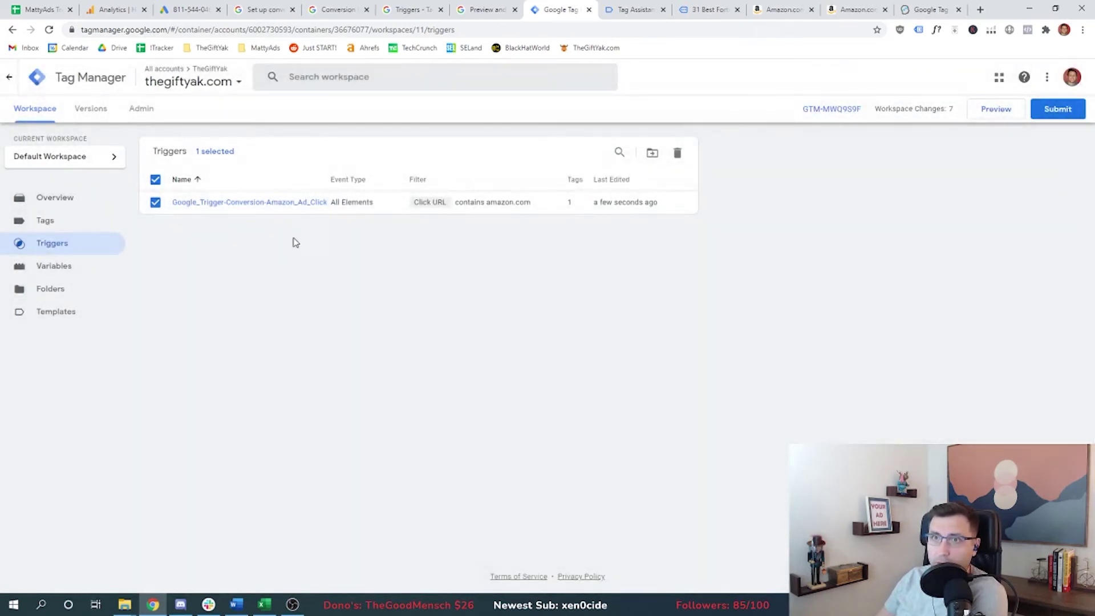
pyautogui.click(109, 221)
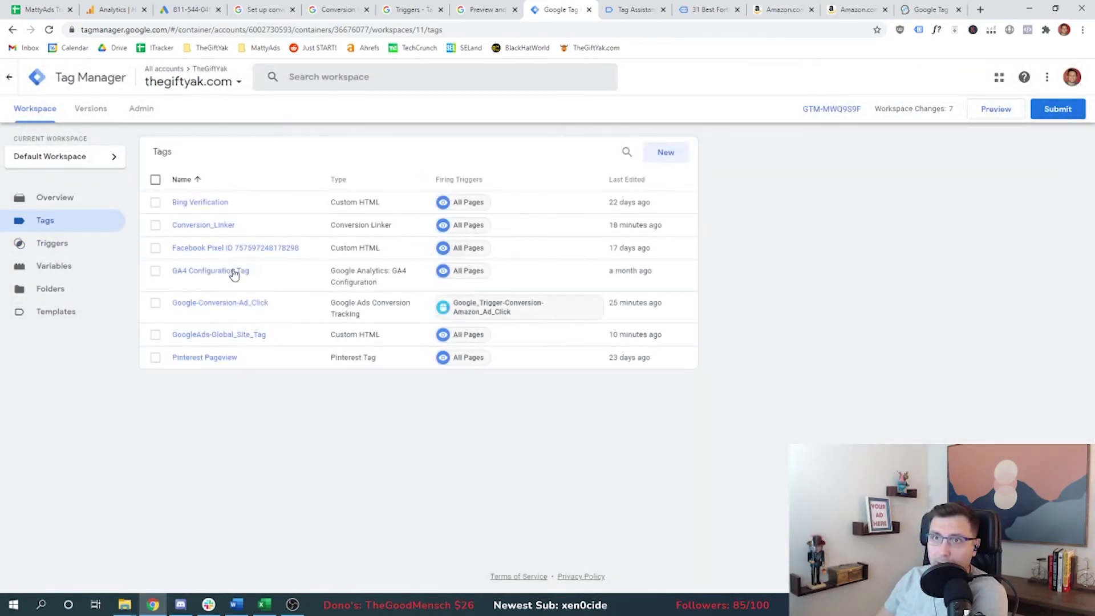
pyautogui.click(224, 307)
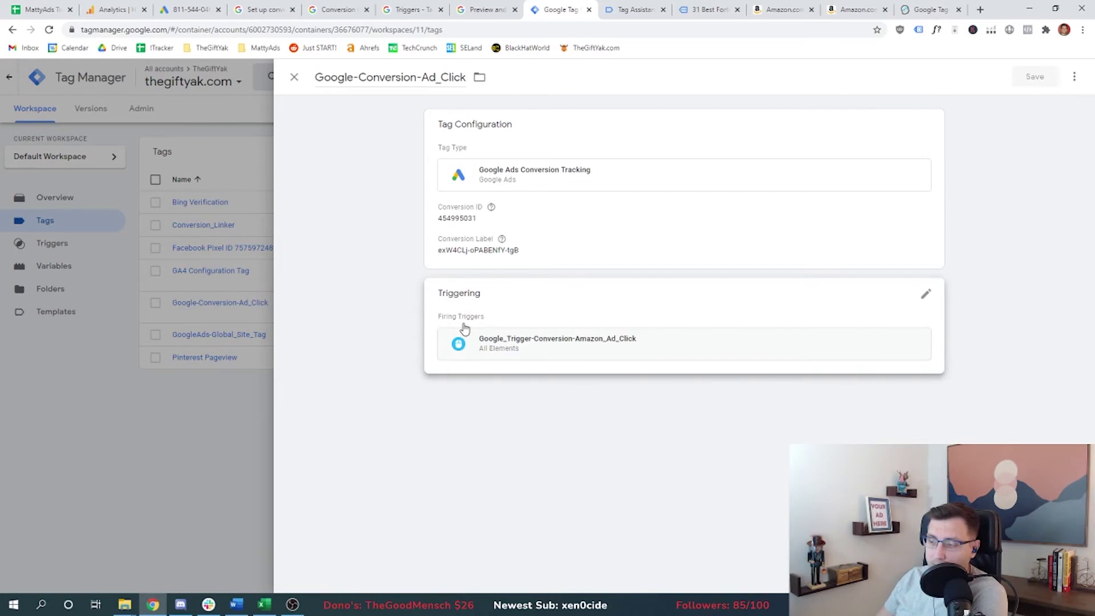
# - Start GTM preview for thegiftyak.com and review the homepage's fired and not-fired tags in Tag Assistant
pyautogui.click(199, 425)
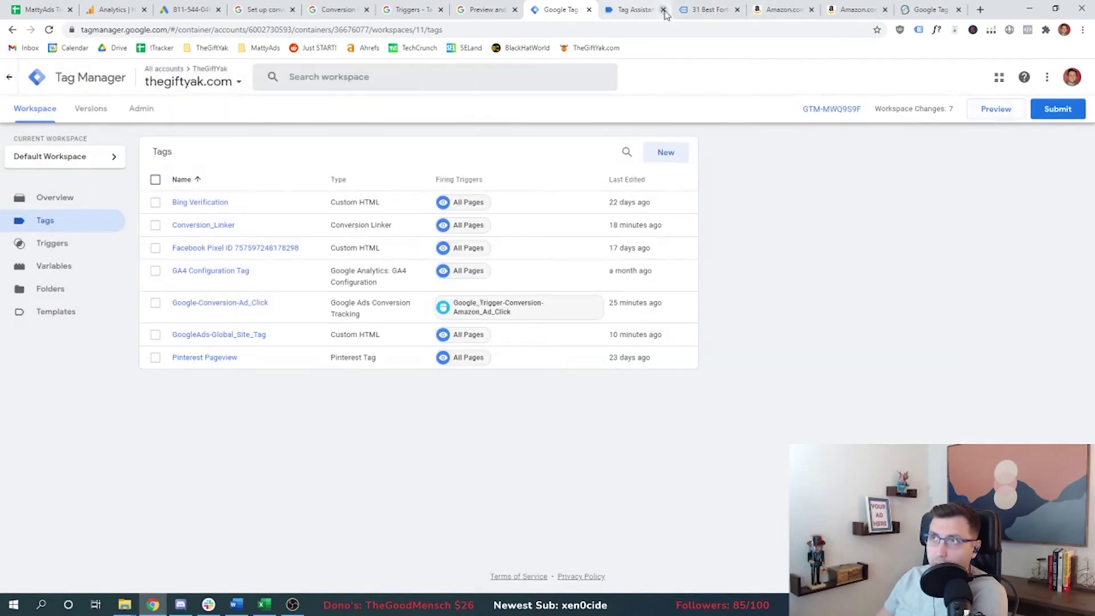
pyautogui.click(1001, 113)
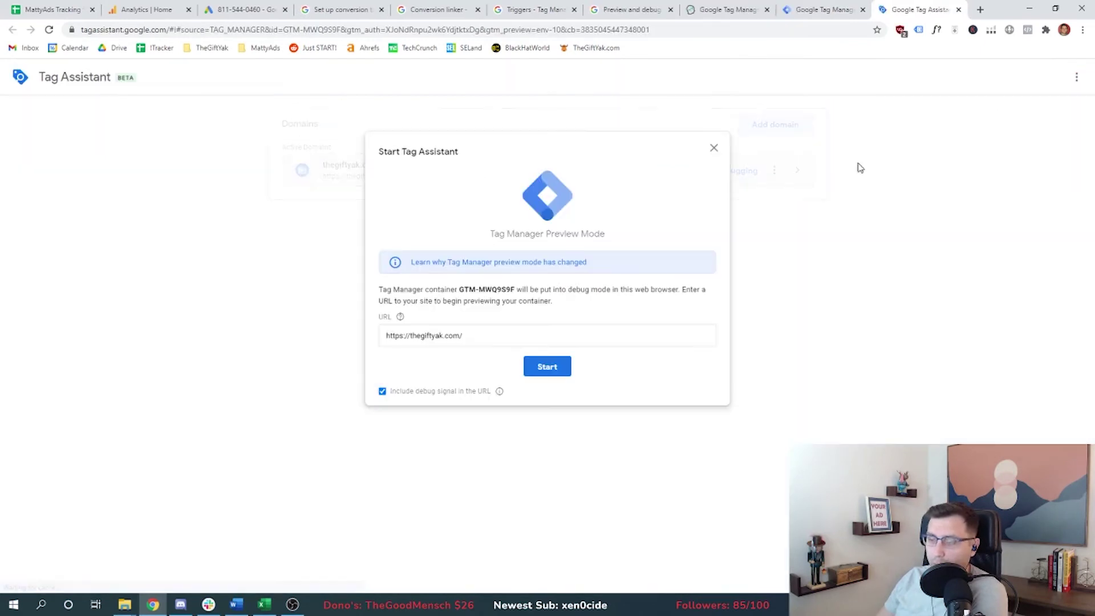
pyautogui.click(535, 373)
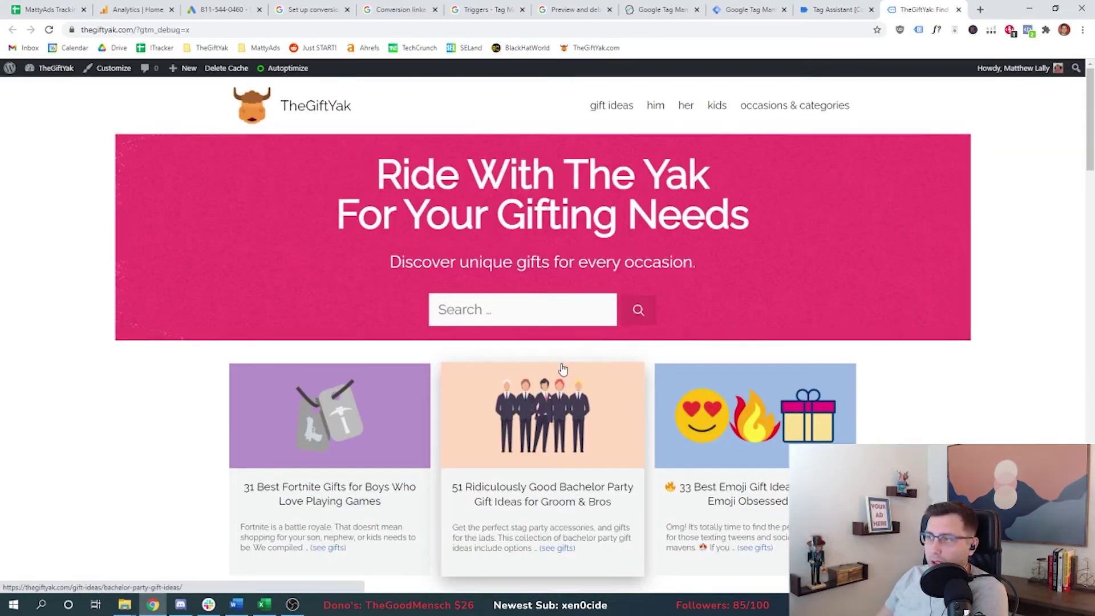
pyautogui.hotkey('ctrl', 'shift', 'Tab')
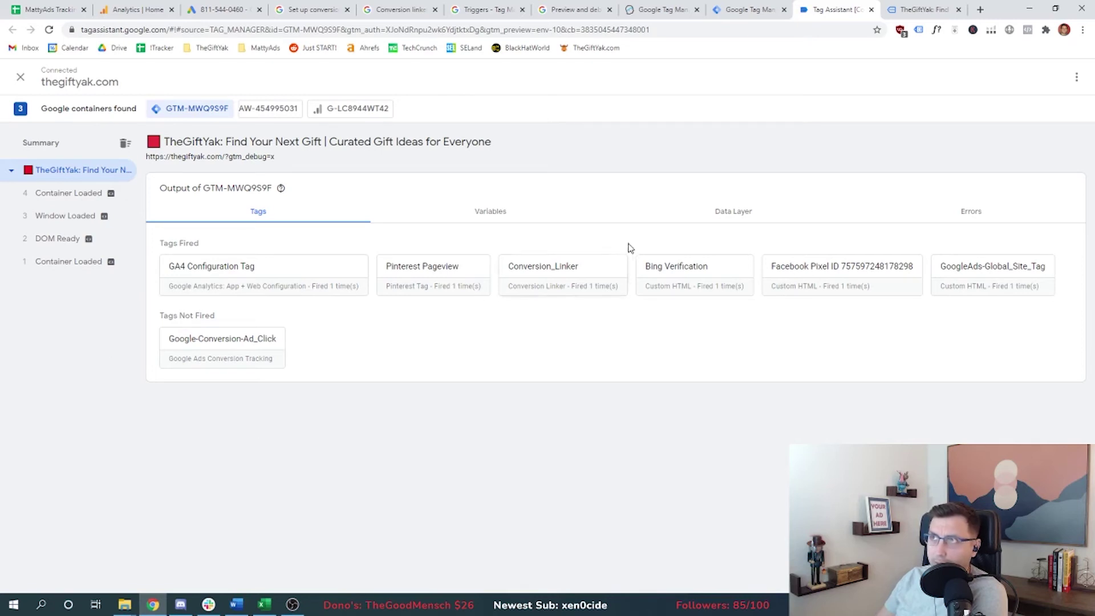
# - Open the Fortnite gifts article on the site and review its page tags in Tag Assistant
pyautogui.click(921, 10)
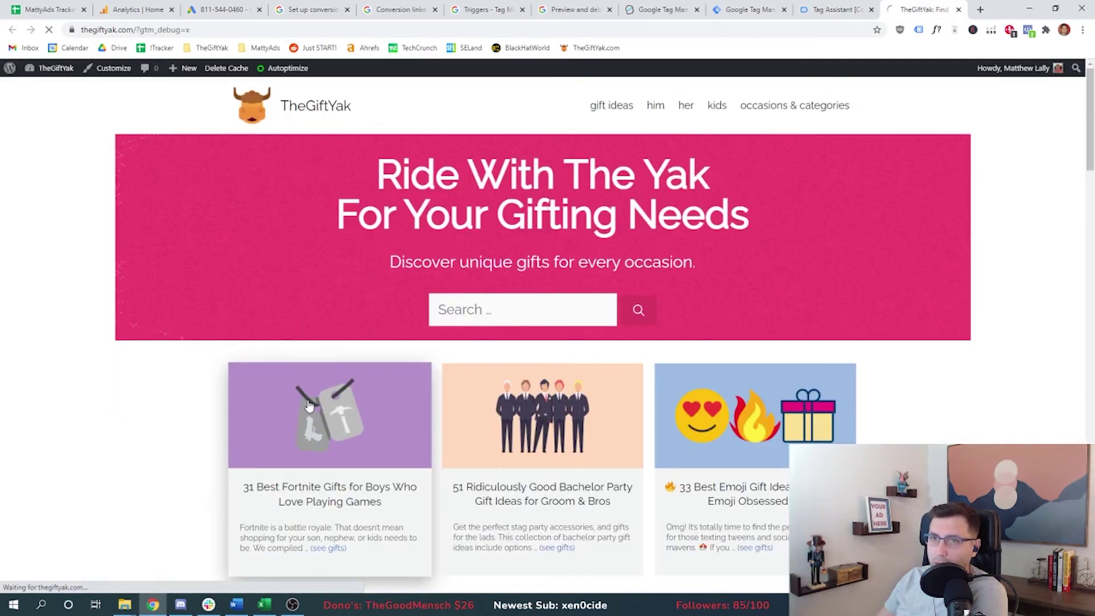
pyautogui.click(308, 405)
pyautogui.scroll(-7, 434, 388)
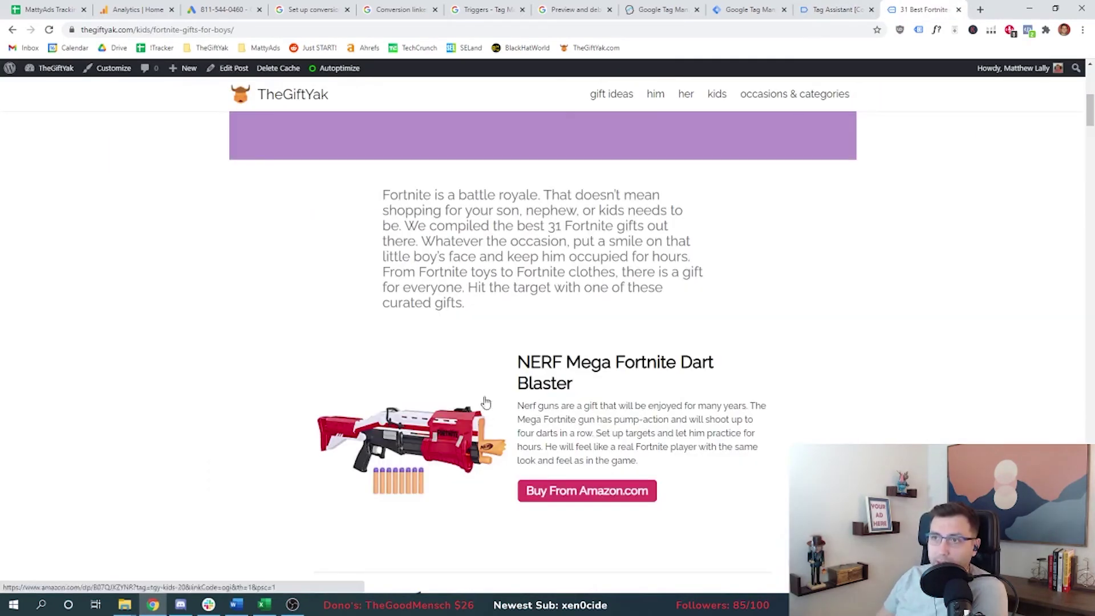
pyautogui.click(838, 9)
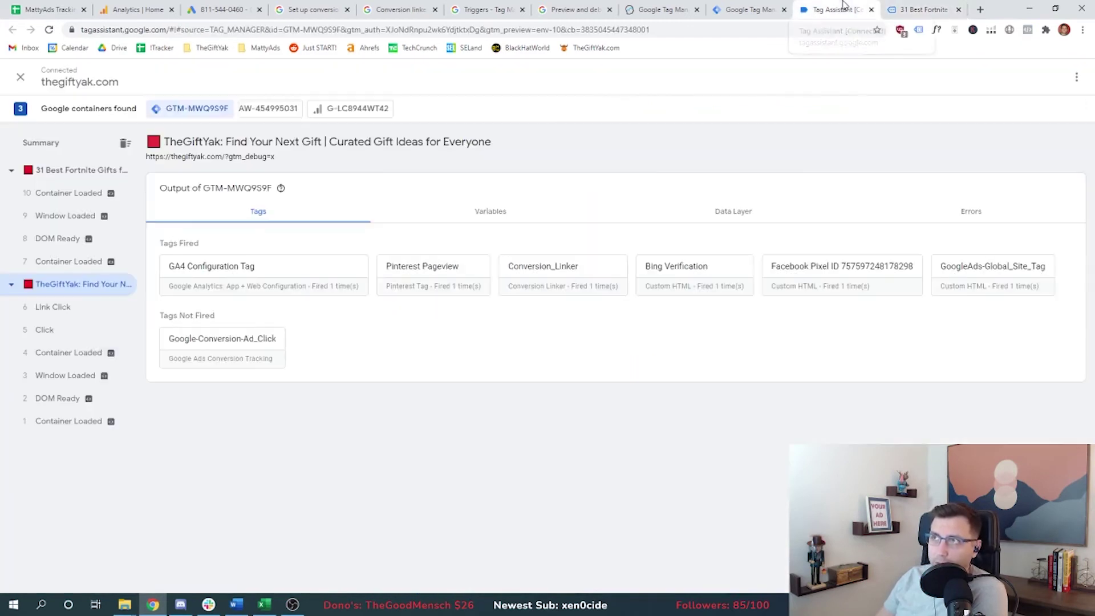
pyautogui.click(63, 174)
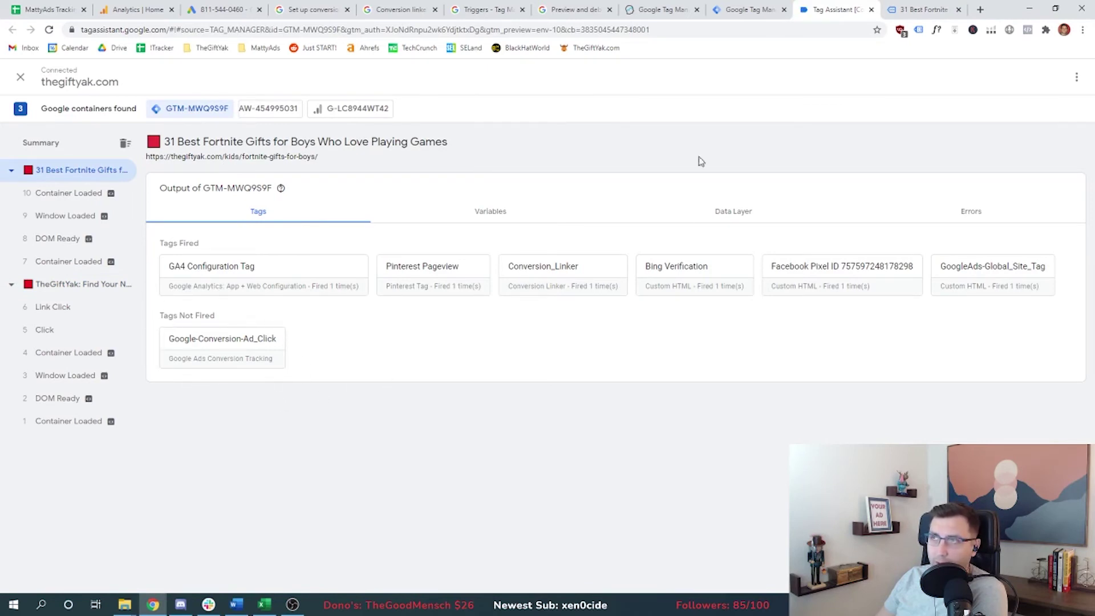
# - Click a Buy From Amazon link and confirm Google-Conversion-Ad_Click fired on the Click event
pyautogui.click(897, 6)
pyautogui.click(592, 493)
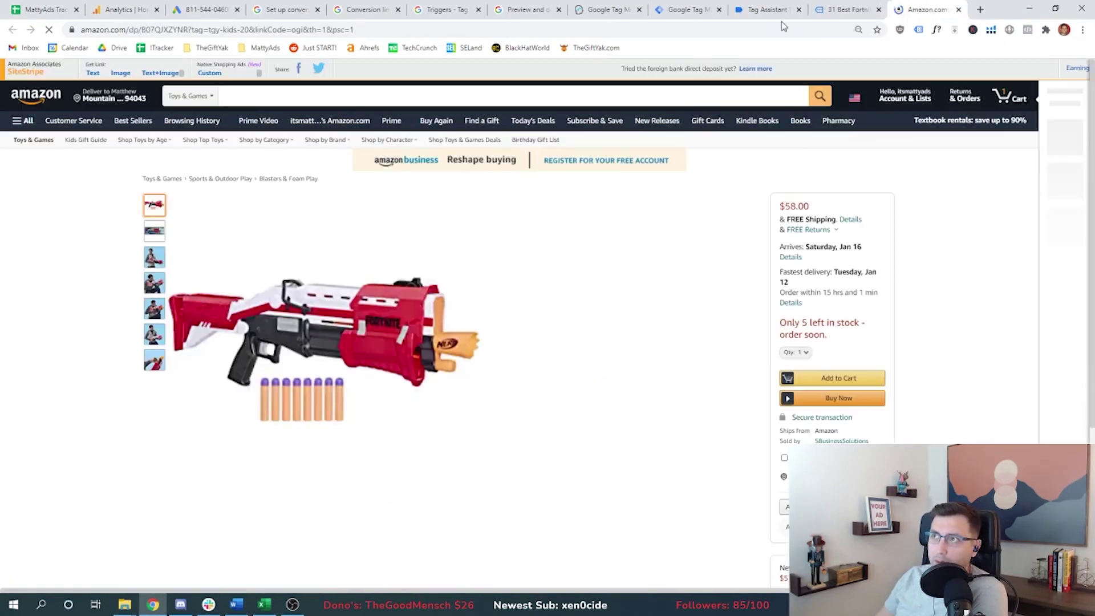
pyautogui.click(770, 7)
pyautogui.click(46, 240)
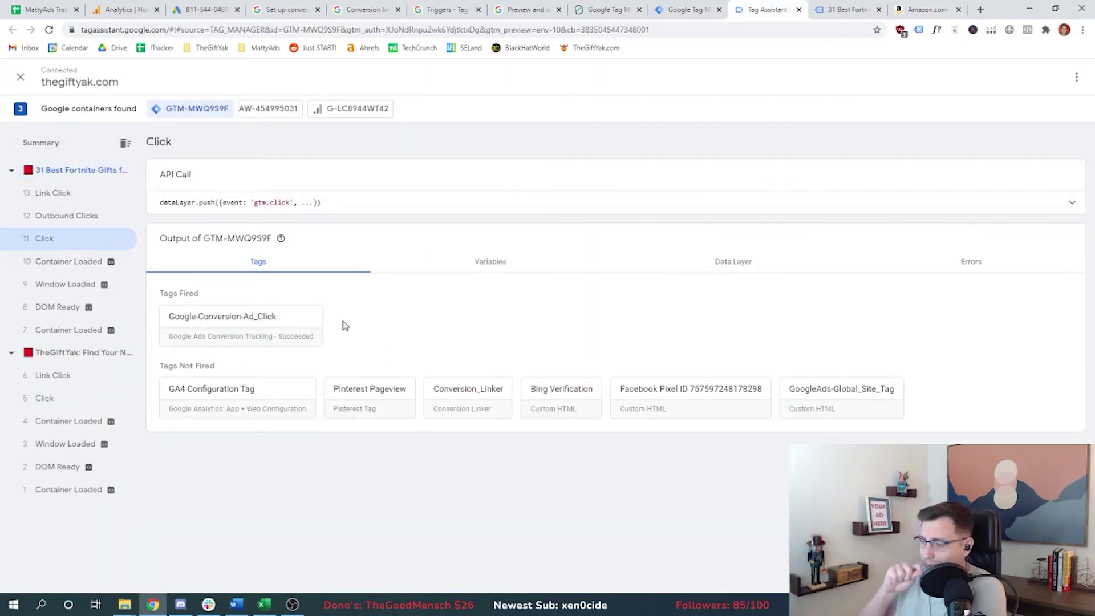
pyautogui.click(911, 7)
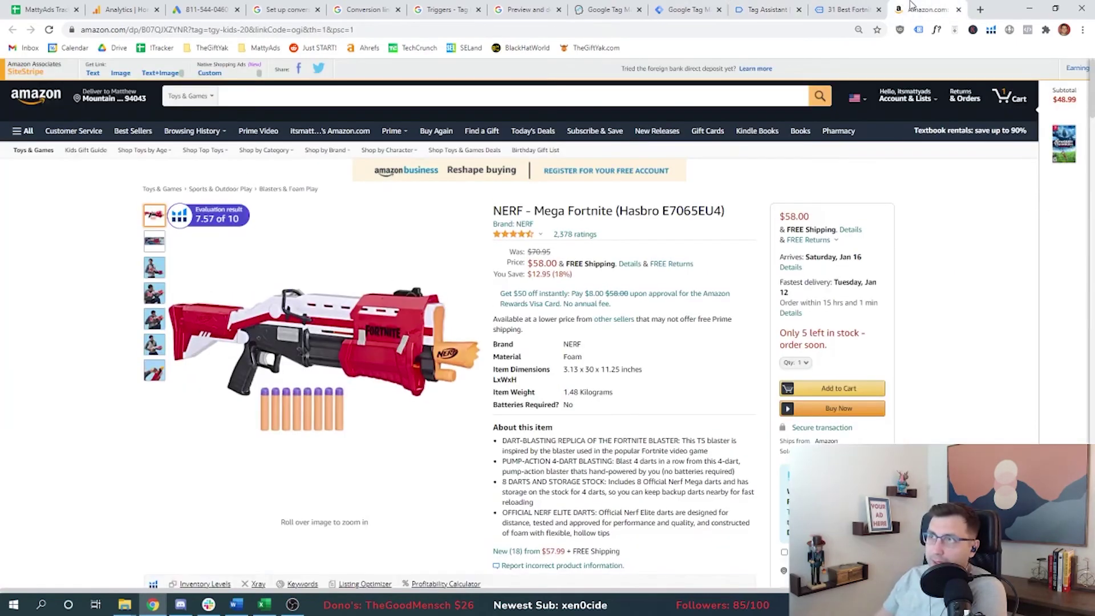
pyautogui.click(858, 8)
# - Test the bed set and Nintendo Switch bundle Amazon links, verifying the conversion tag fires each time
pyautogui.scroll(-5, 365, 353)
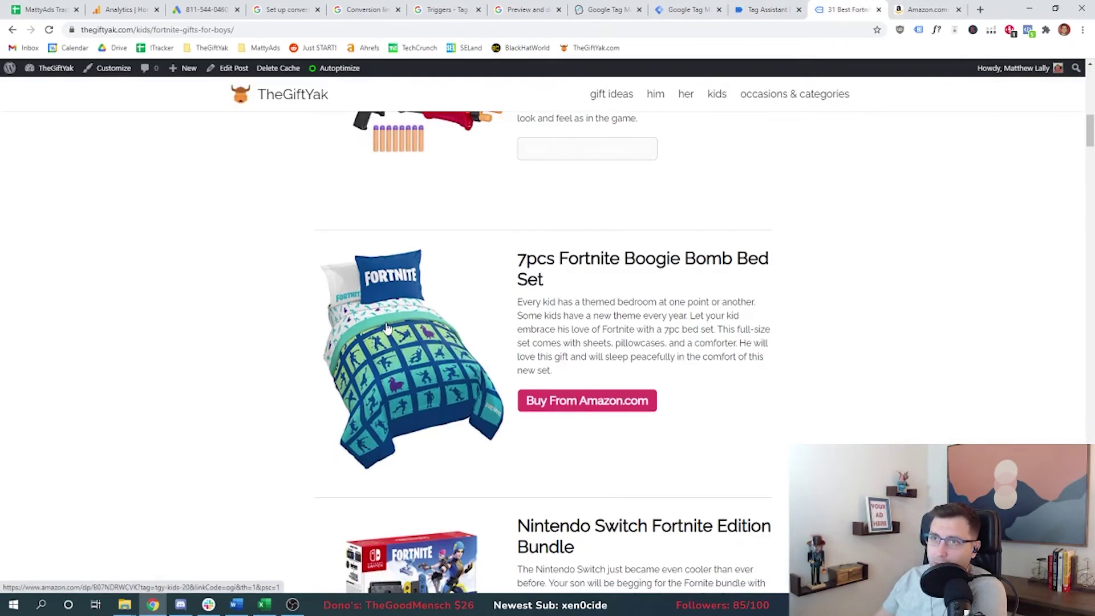
pyautogui.click(387, 328)
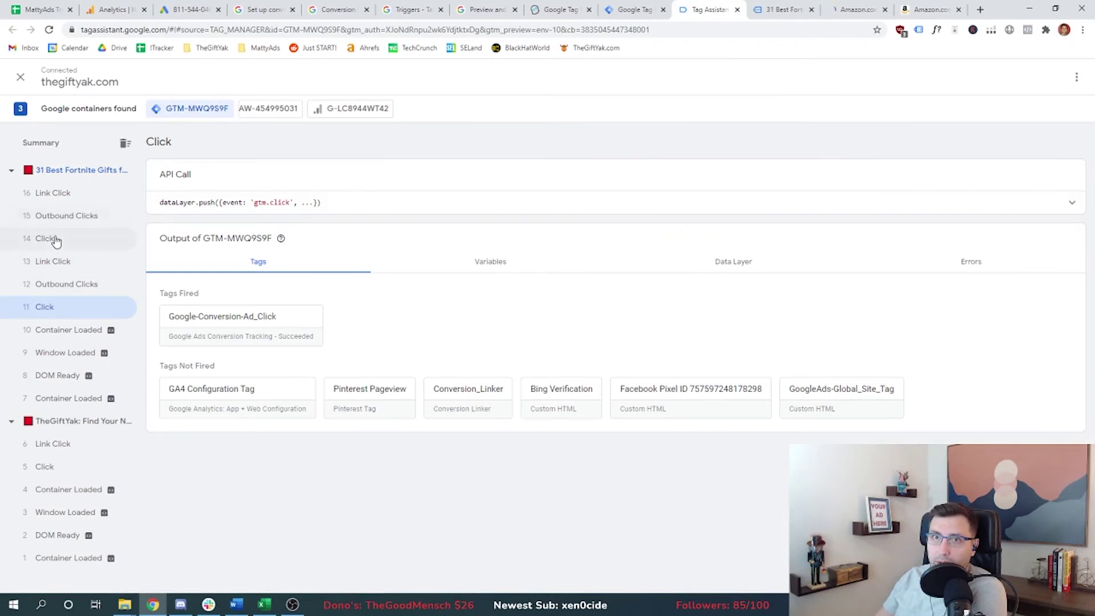
pyautogui.click(55, 241)
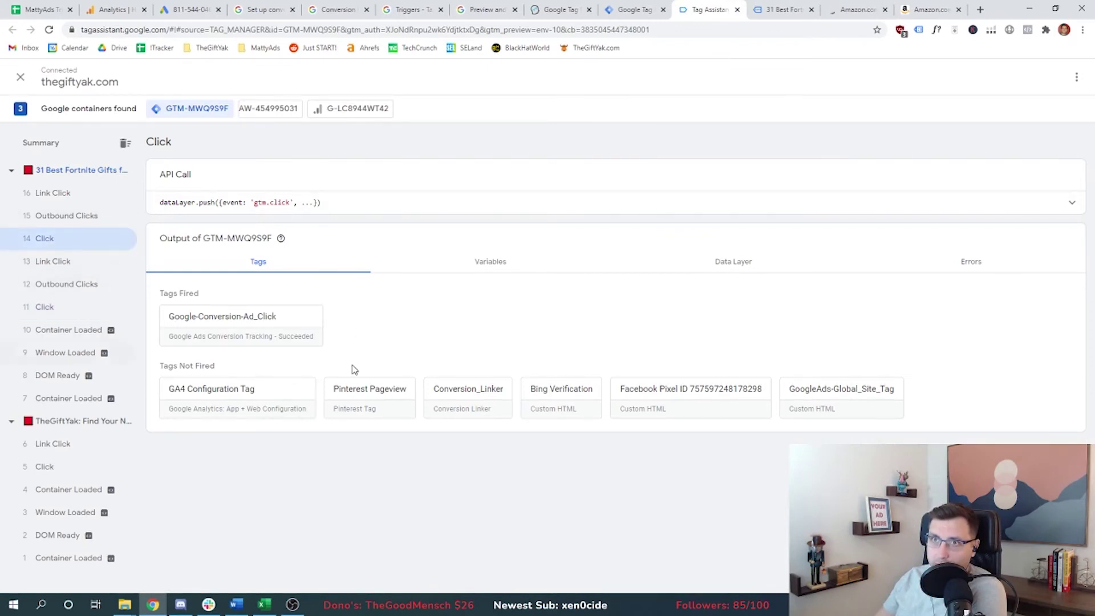
pyautogui.hotkey('ctrl', 'Tab')
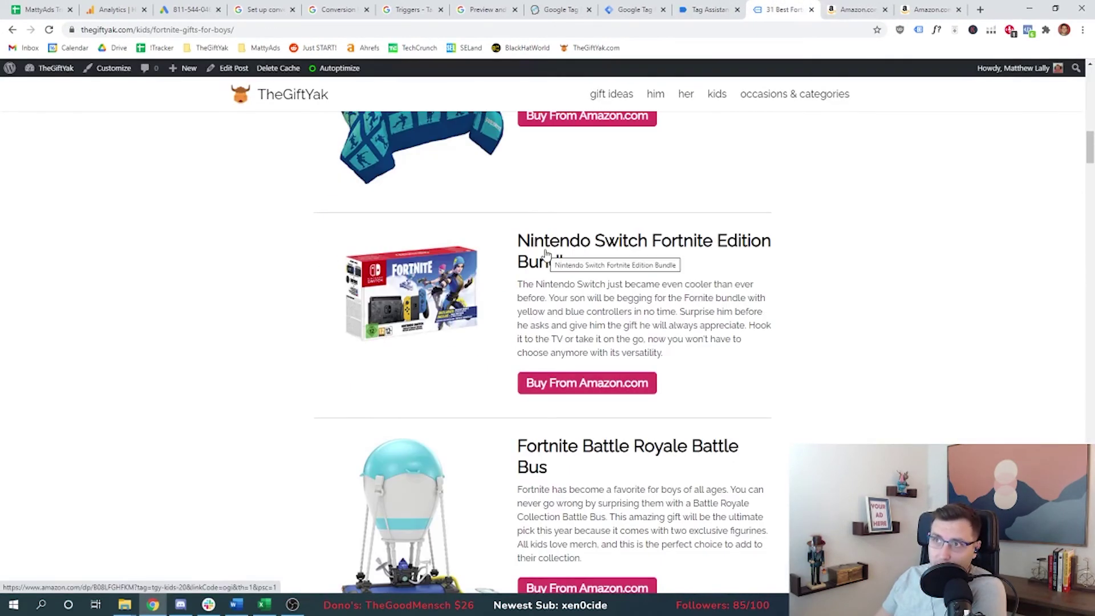
pyautogui.click(547, 243)
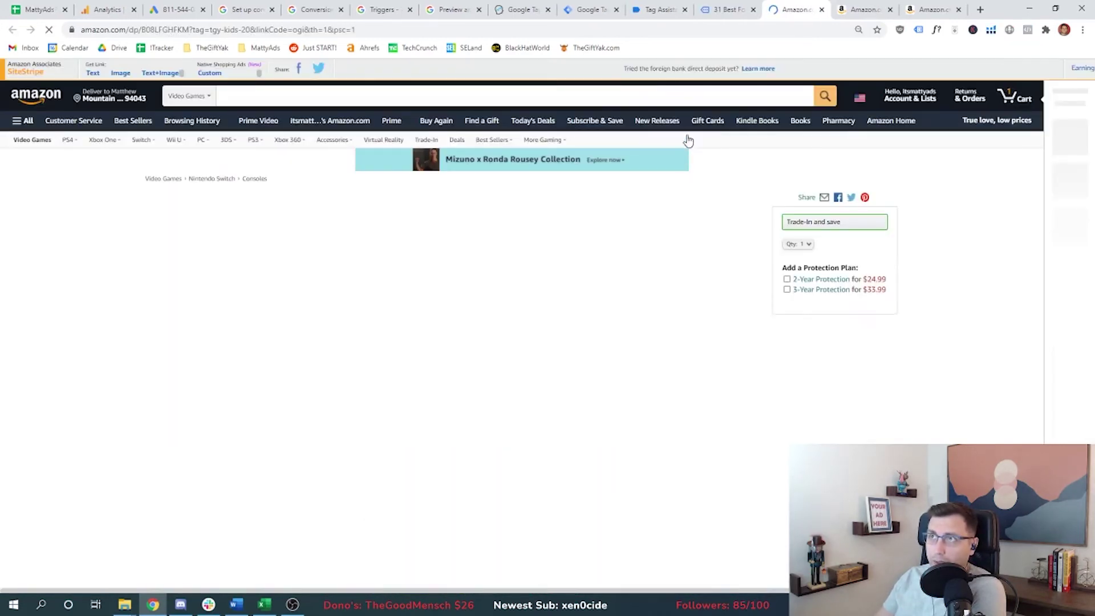
pyautogui.click(664, 7)
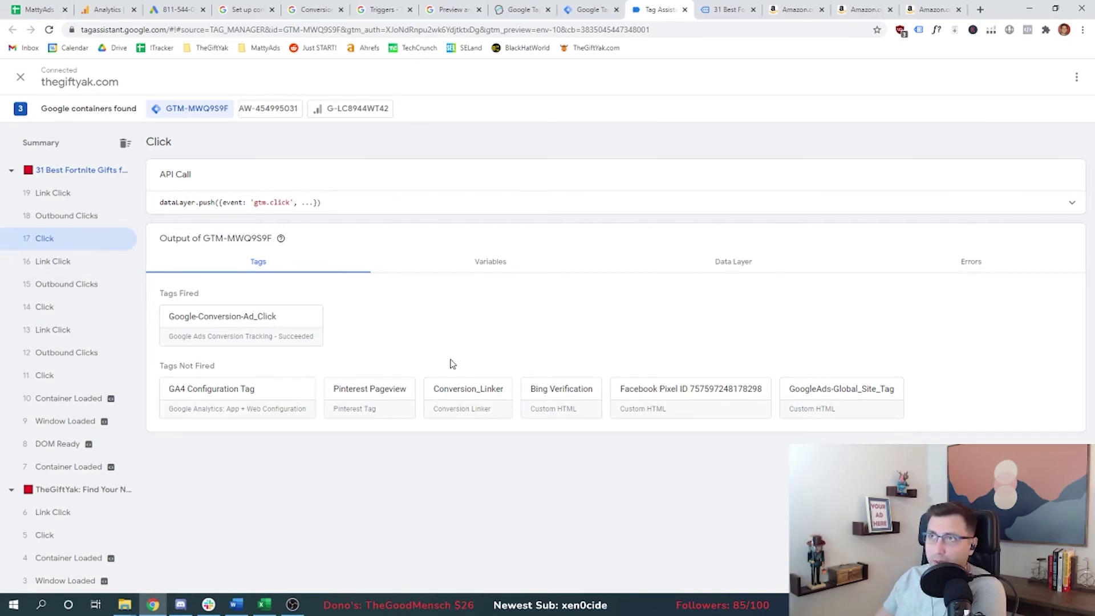
pyautogui.hotkey('ctrl', '3')
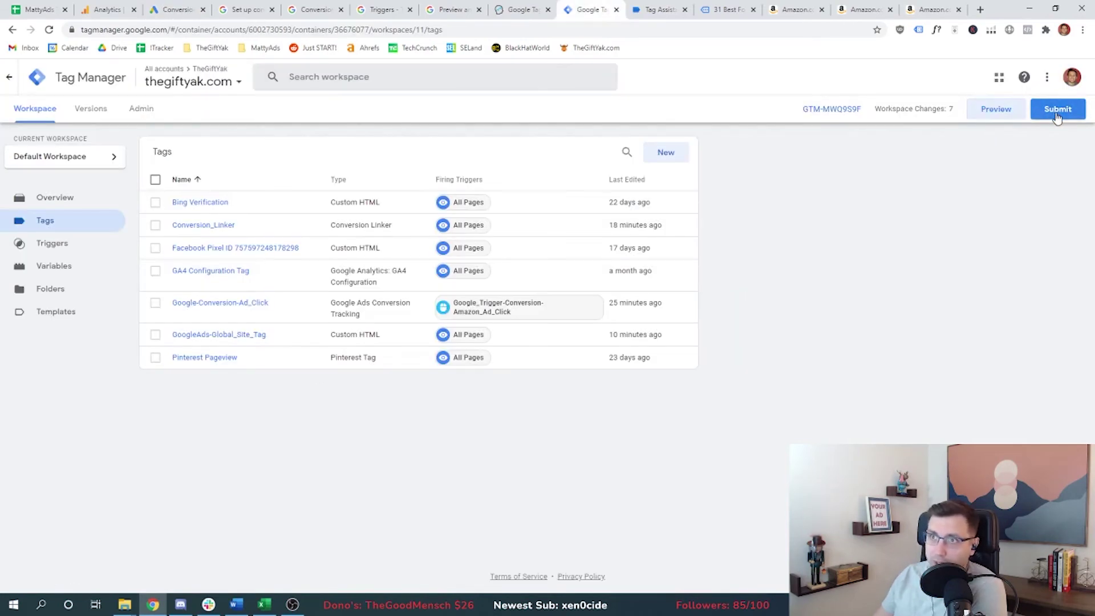
# - Submit and publish the workspace changes as version 'Google Ads Tracking 1.9.21'
pyautogui.click(1057, 117)
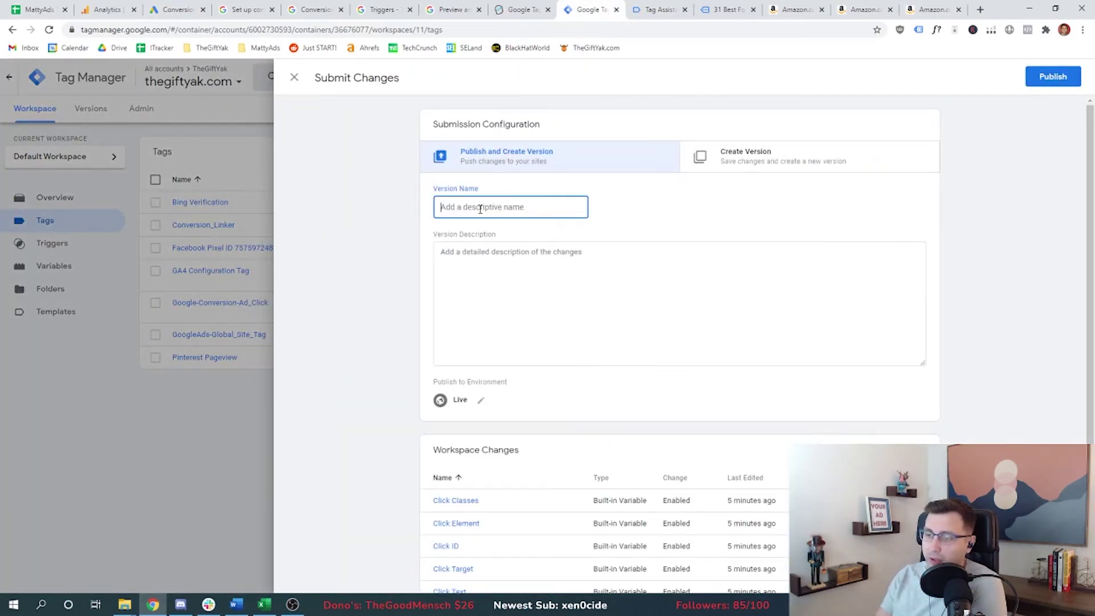
pyautogui.write('Google Ads Tracking 1.9.21')
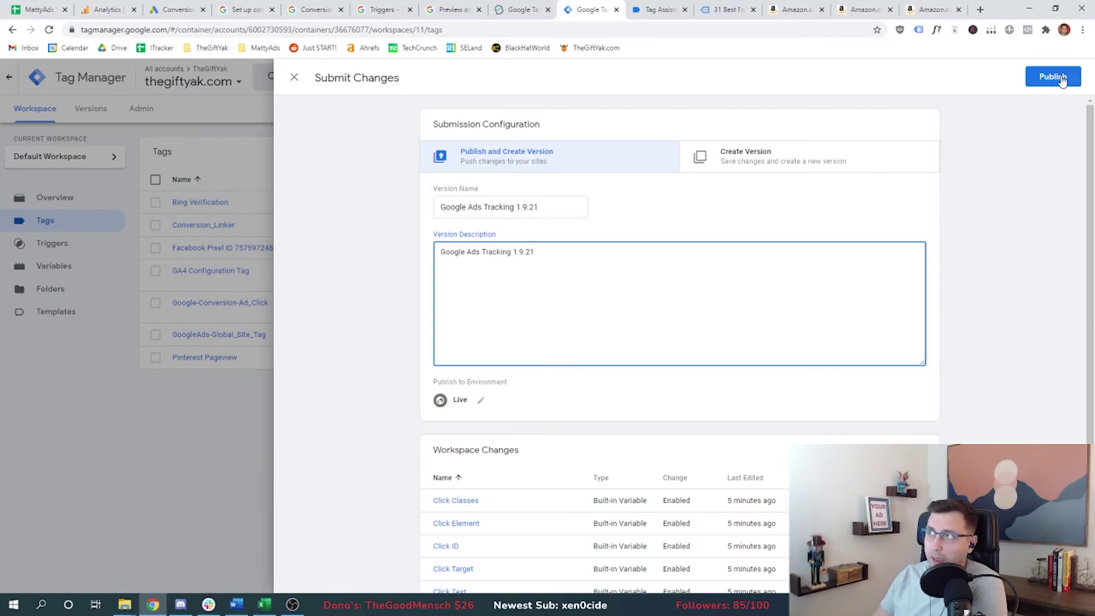
pyautogui.click(1053, 77)
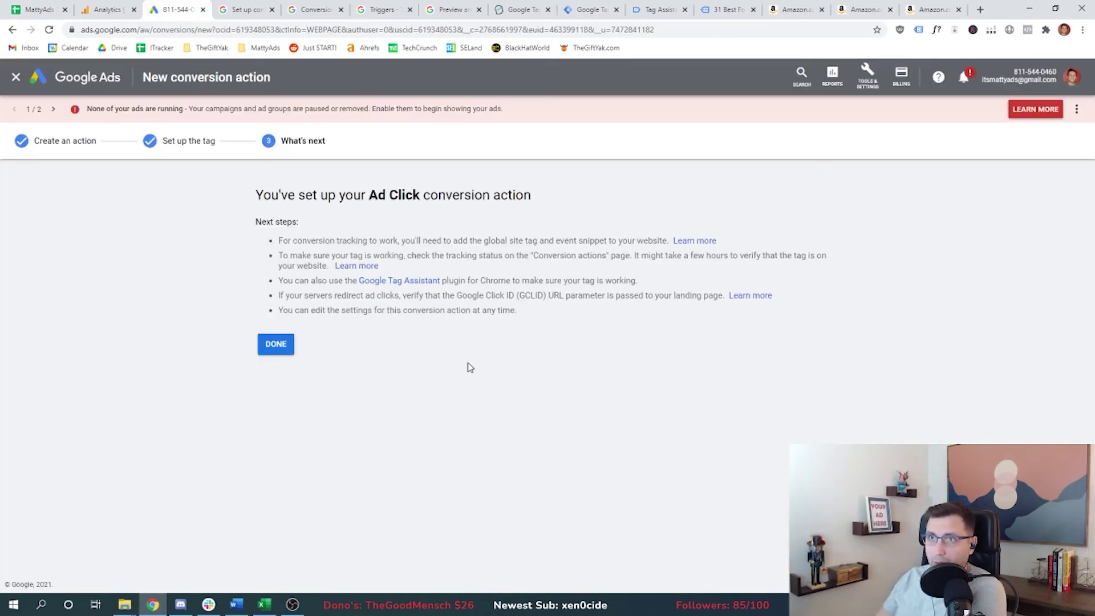
# - Finish the Ad Click conversion setup and view it in the Conversions list
pyautogui.click(287, 342)
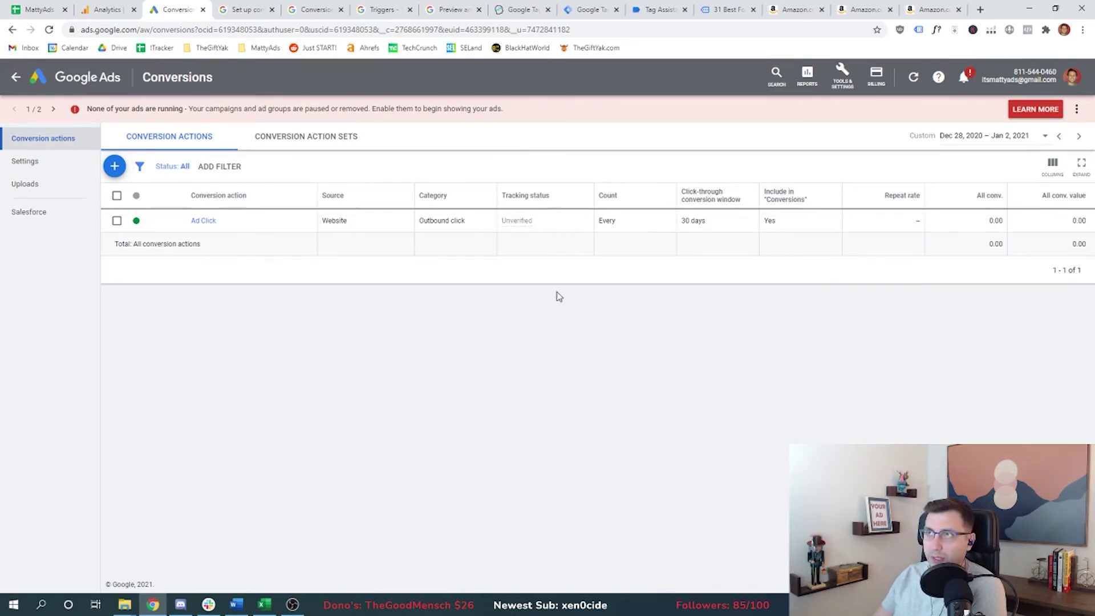
pyautogui.click(843, 77)
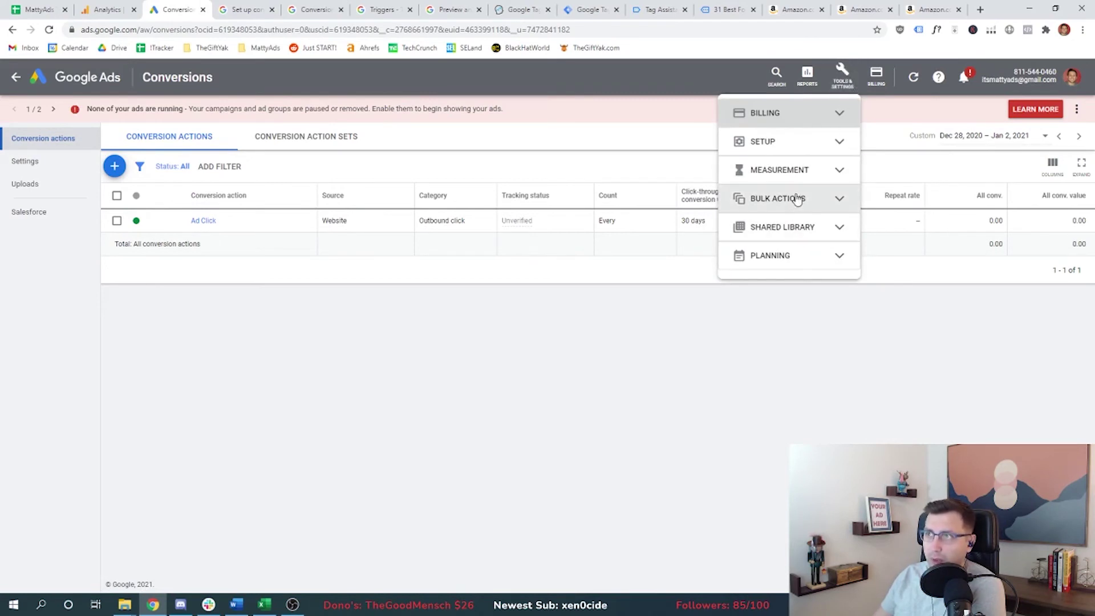
# - Check Linked accounts and view the Google Analytics (GA4) & Firebase link details
pyautogui.click(797, 199)
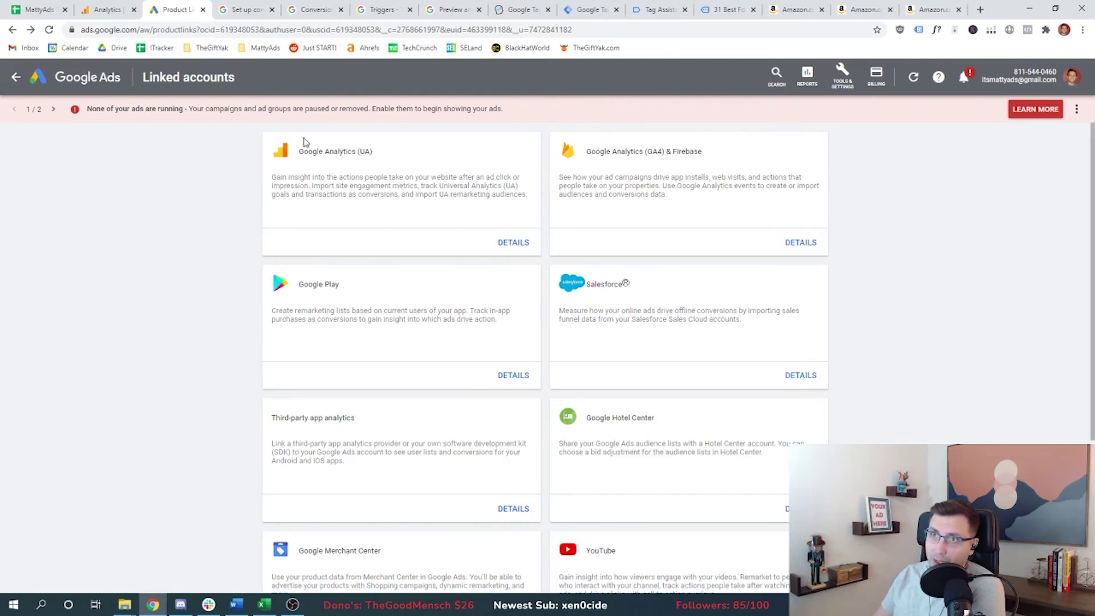
pyautogui.moveTo(301, 149); pyautogui.dragTo(374, 151)
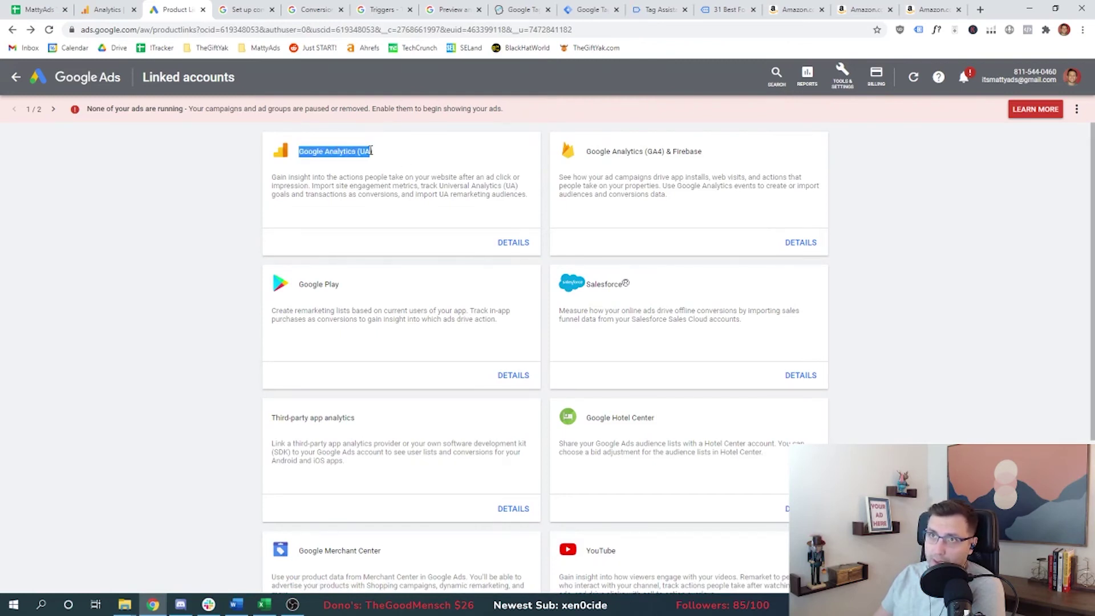
pyautogui.moveTo(586, 151); pyautogui.dragTo(663, 152)
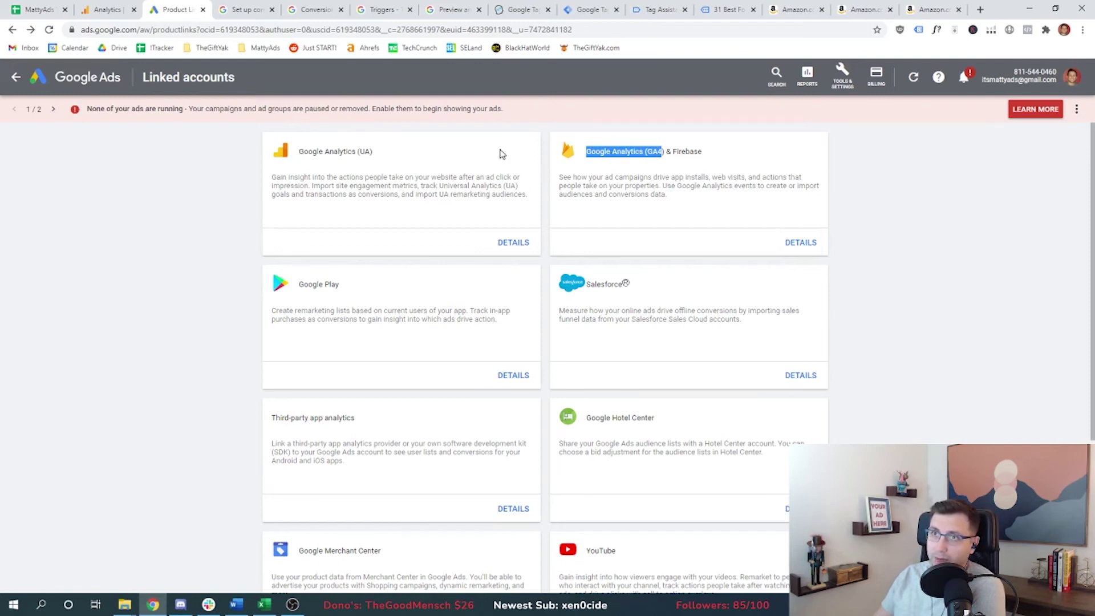
pyautogui.click(655, 167)
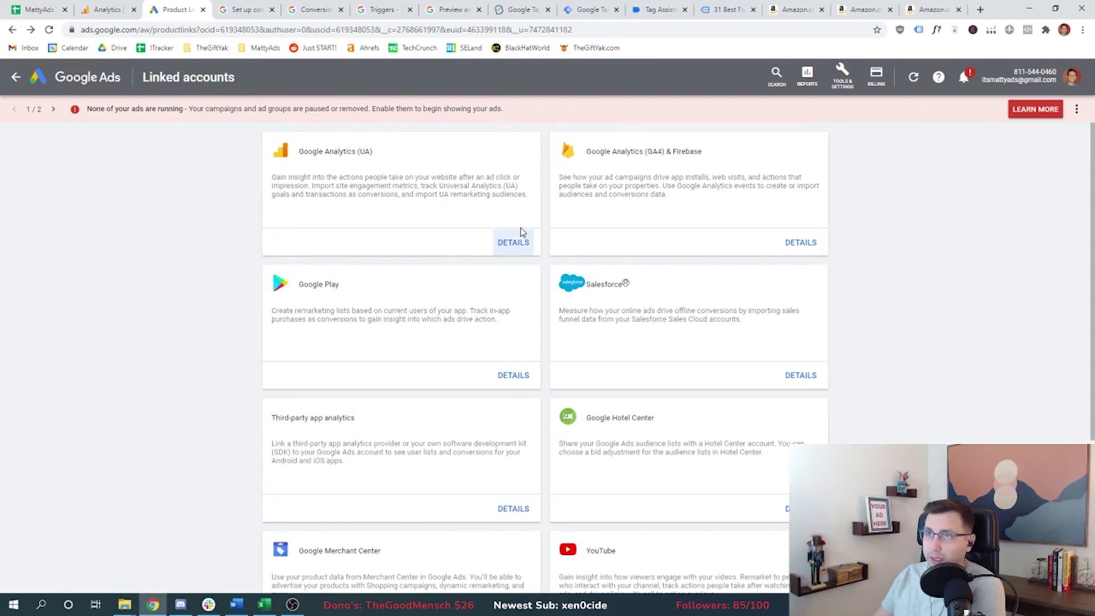
pyautogui.click(801, 243)
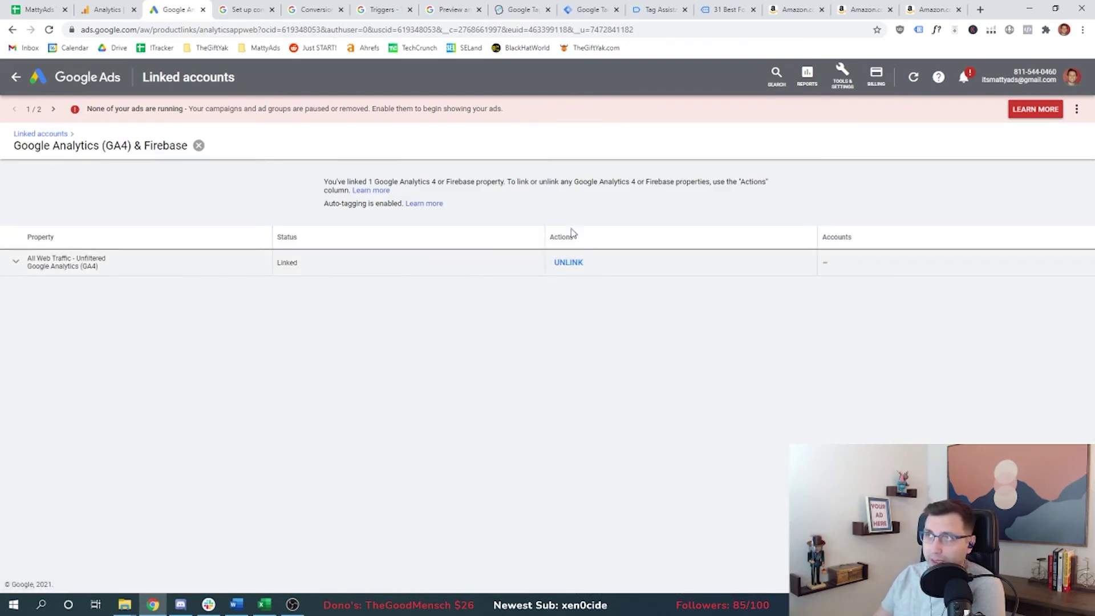
pyautogui.click(852, 77)
# - Look at Audience sources in Audience manager, then return to the Conversions page
pyautogui.click(785, 231)
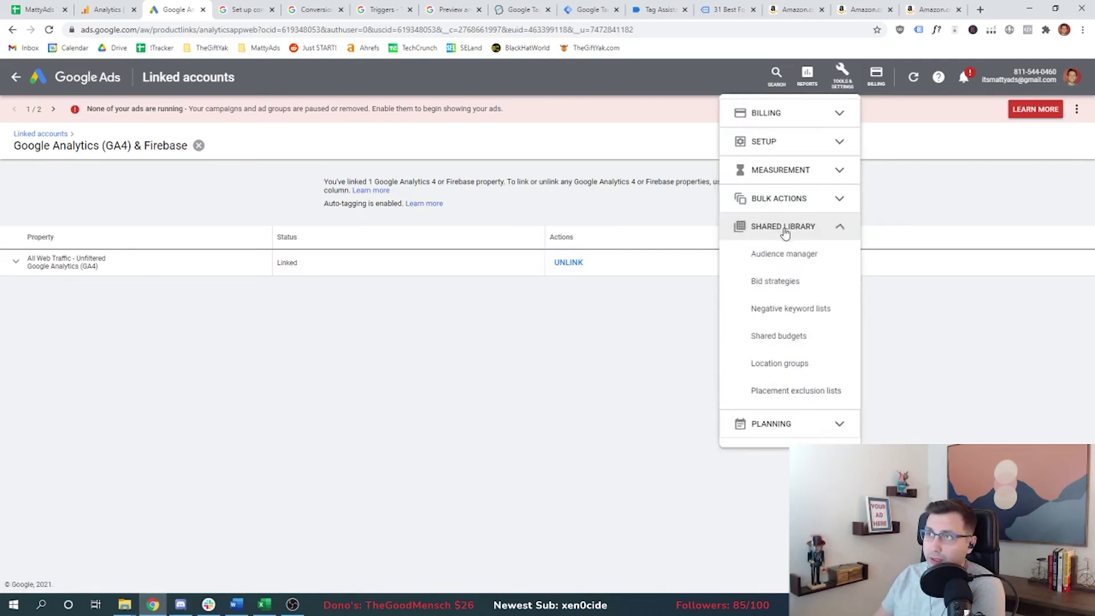
pyautogui.click(779, 254)
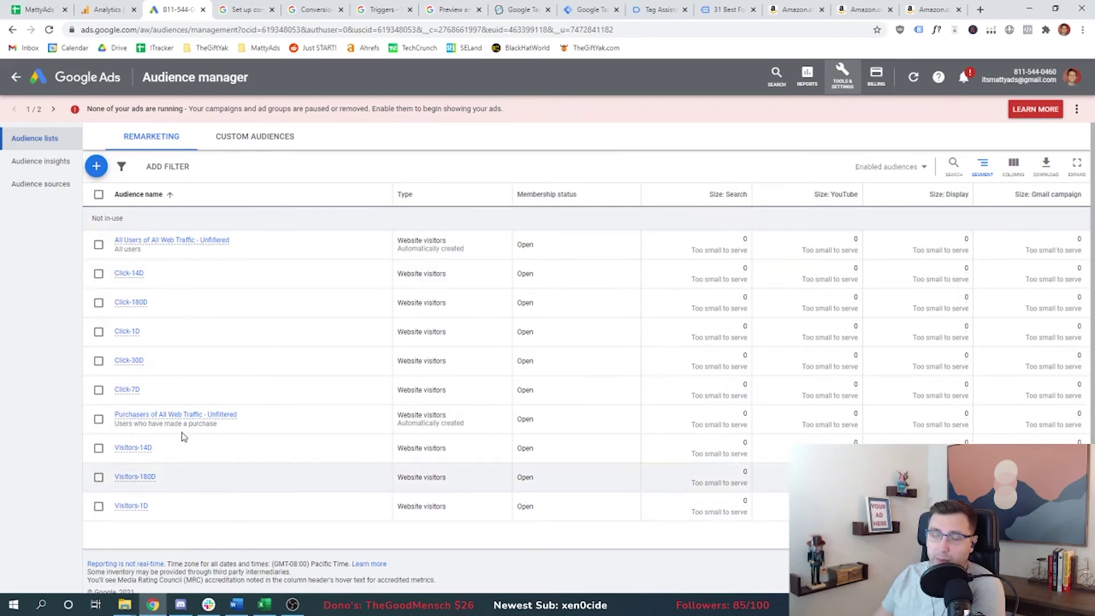
pyautogui.click(41, 184)
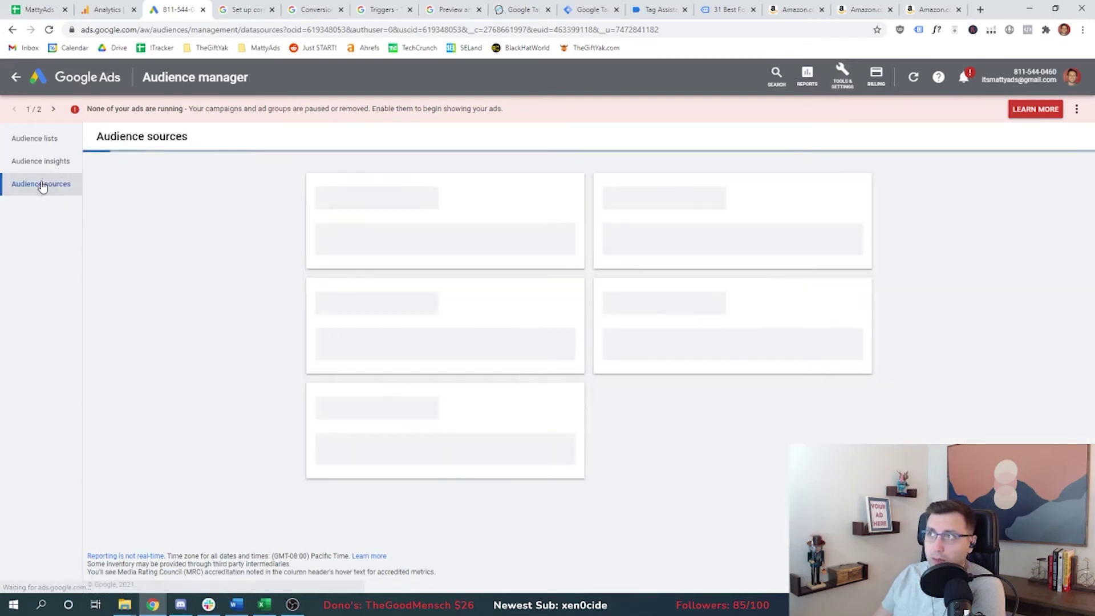
pyautogui.click(842, 76)
pyautogui.click(776, 197)
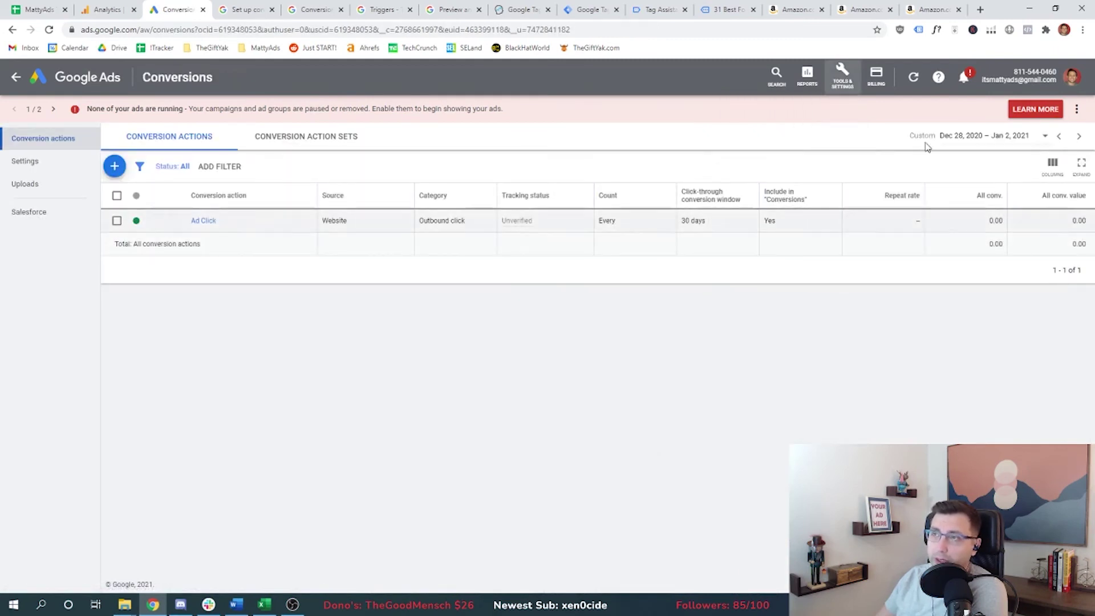
# - Import the GA4 web 'click' event from All Web Traffic - Unfiltered as a conversion action
pyautogui.click(114, 166)
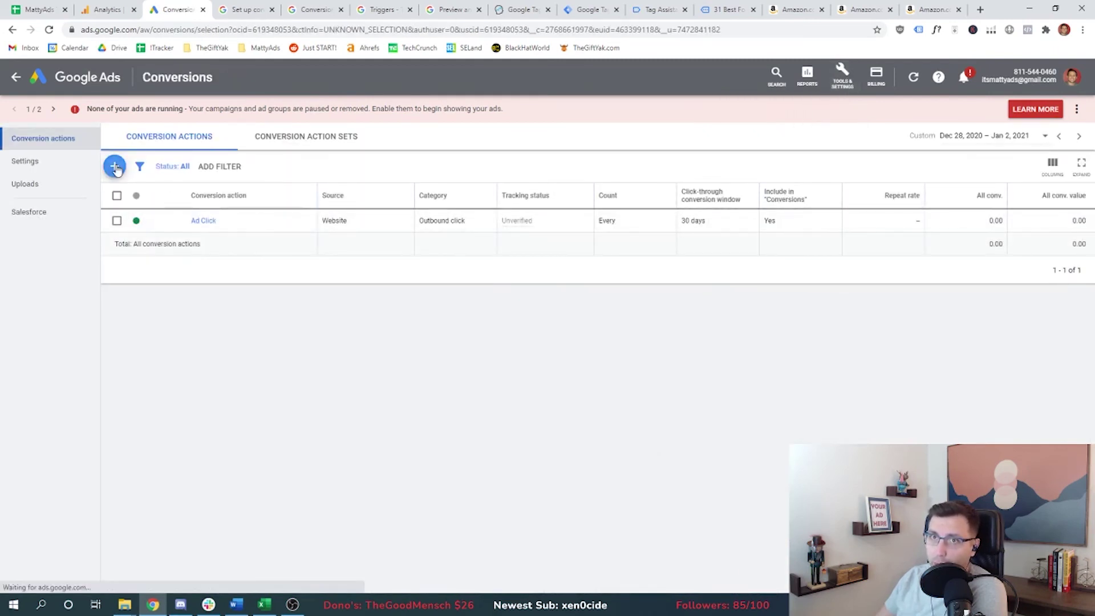
pyautogui.click(787, 266)
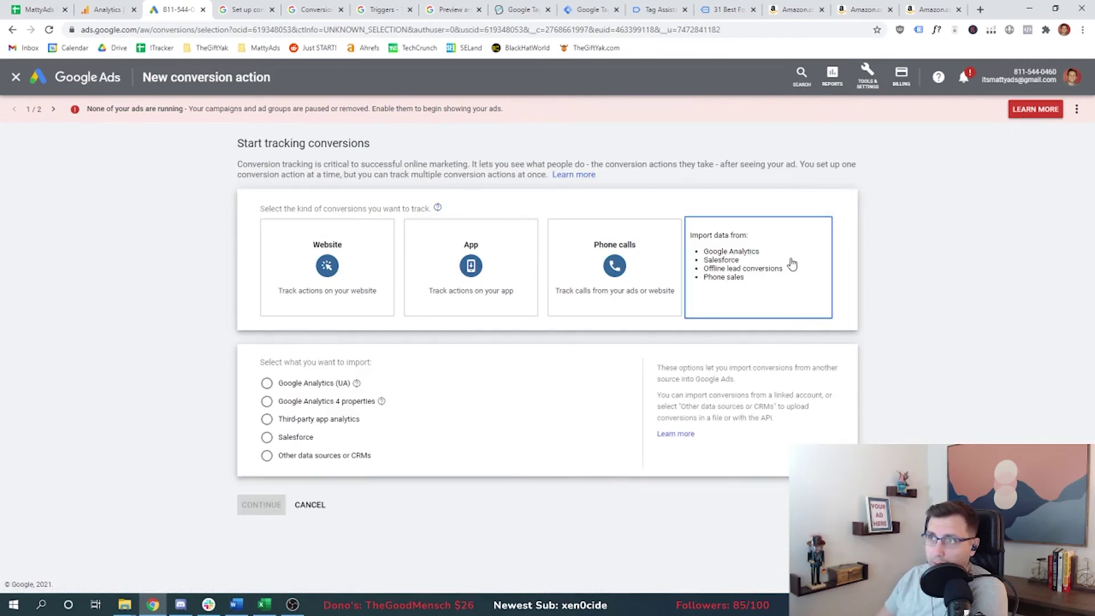
pyautogui.click(319, 402)
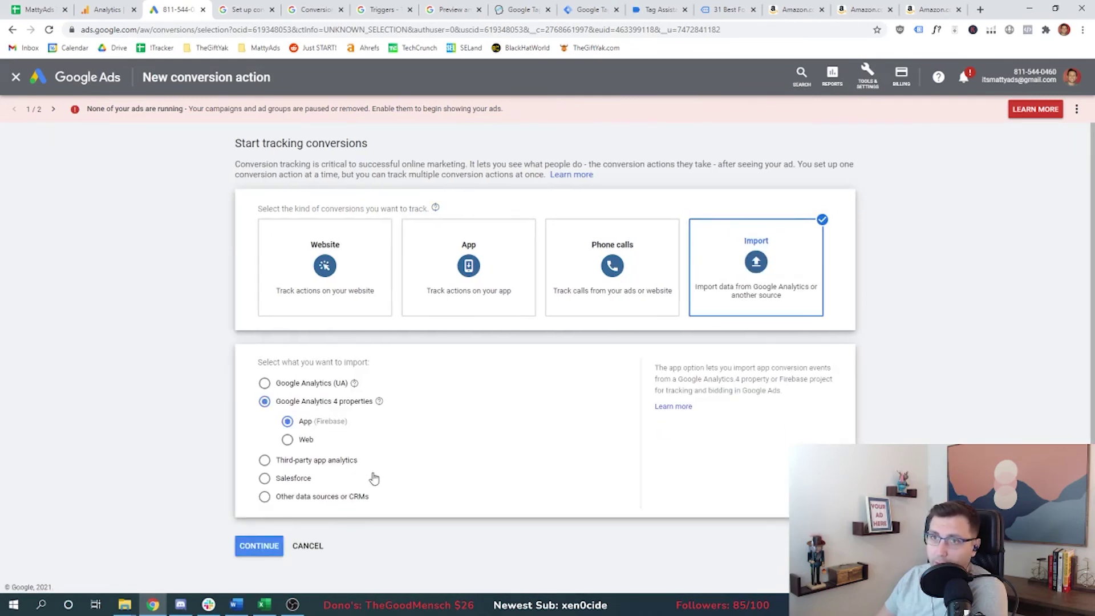
pyautogui.click(288, 439)
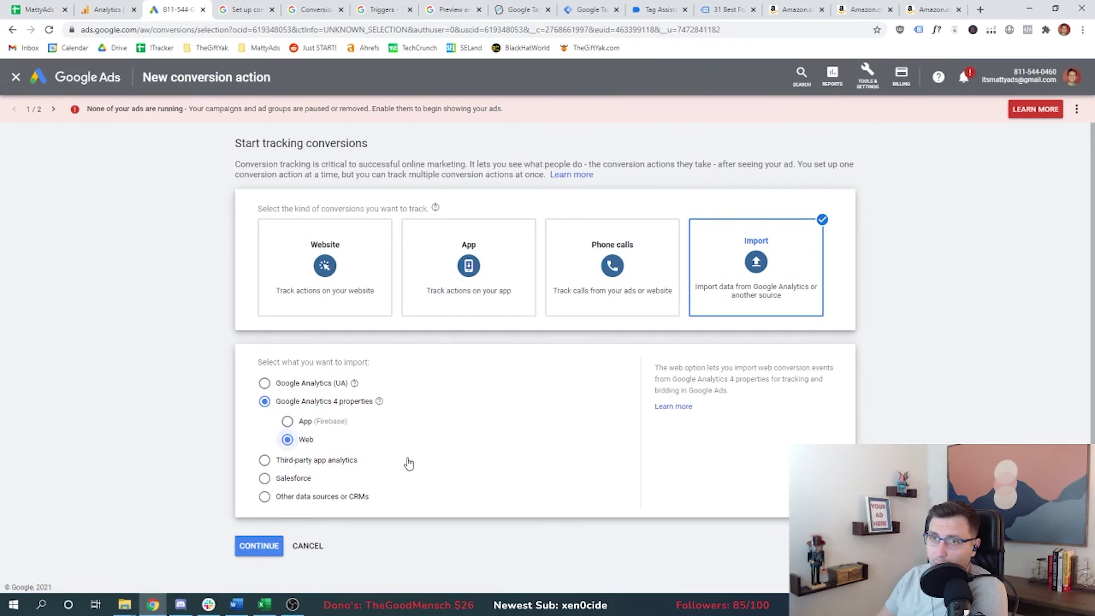
pyautogui.click(259, 545)
pyautogui.click(273, 288)
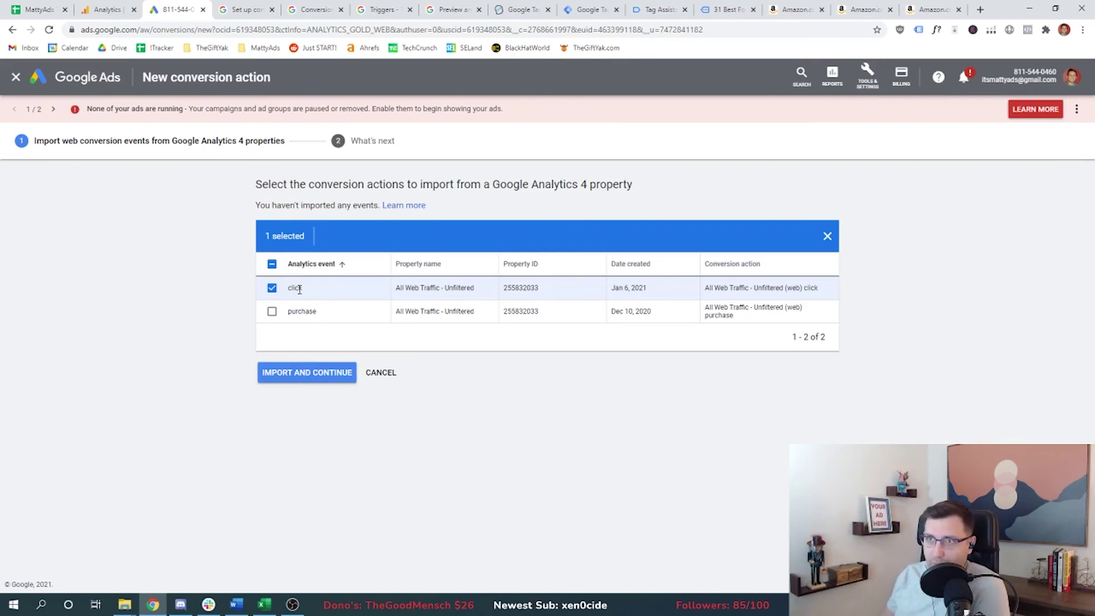
pyautogui.click(322, 376)
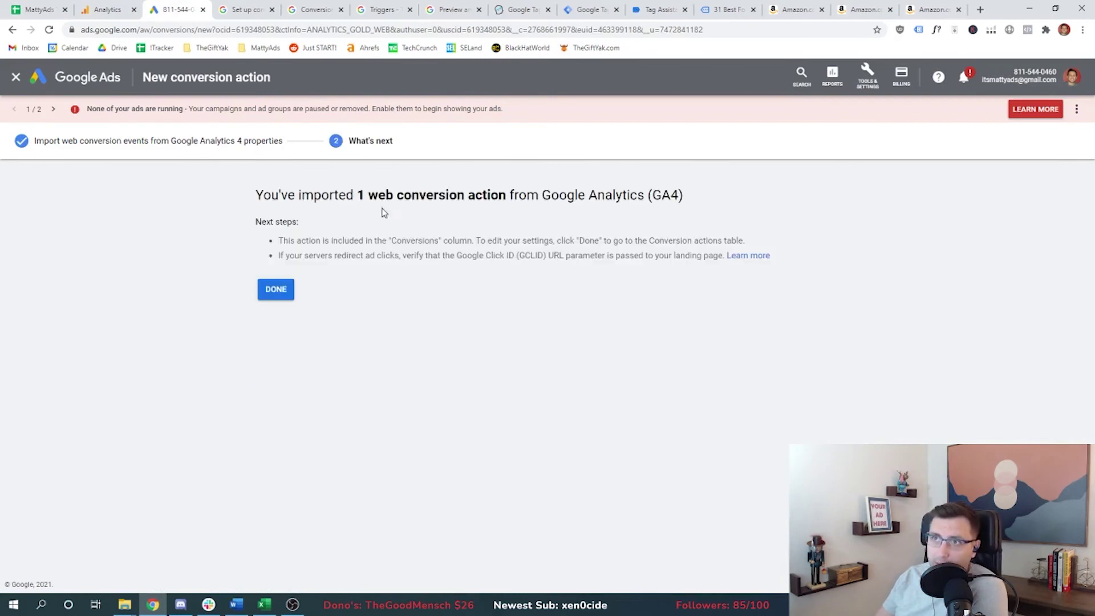
pyautogui.moveTo(358, 197); pyautogui.dragTo(684, 212)
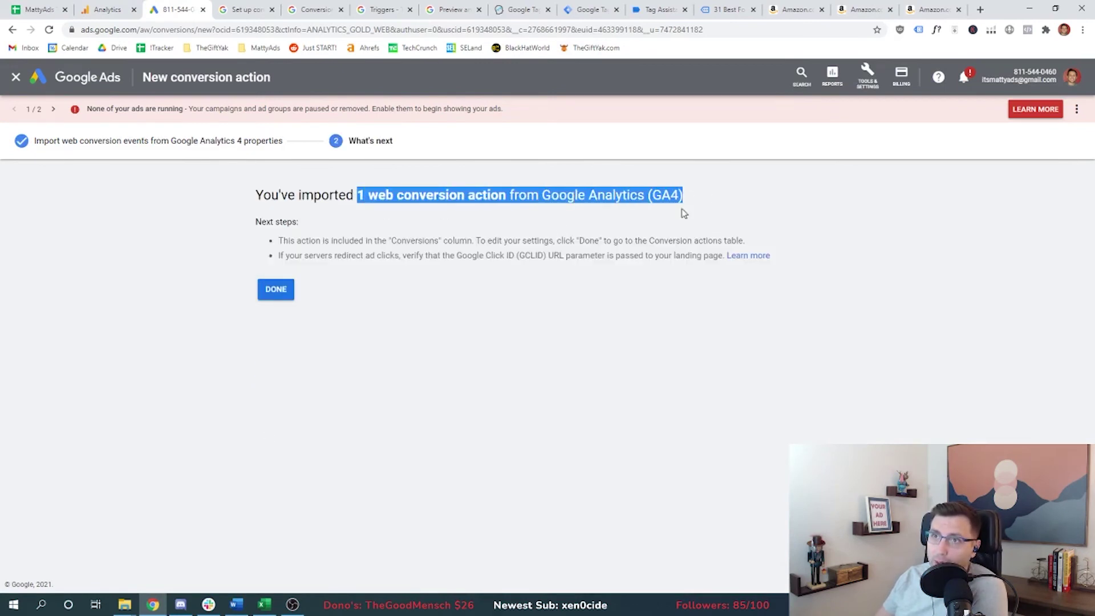
pyautogui.click(284, 291)
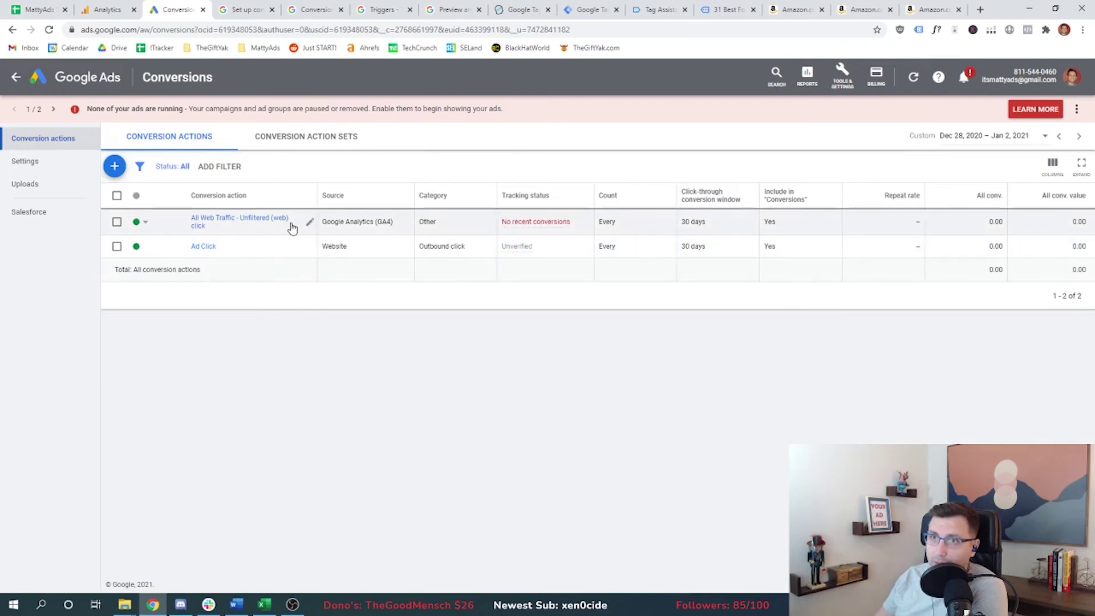
# - Edit the imported GA4 click conversion's settings, unchecking Include in "Conversions", and save
pyautogui.click(288, 224)
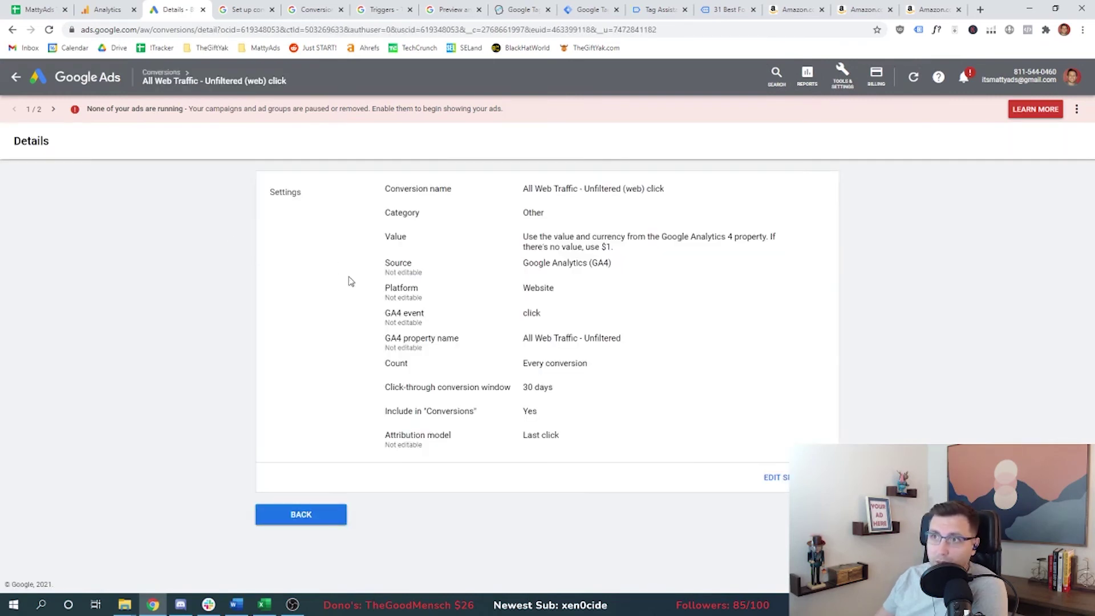
pyautogui.click(784, 484)
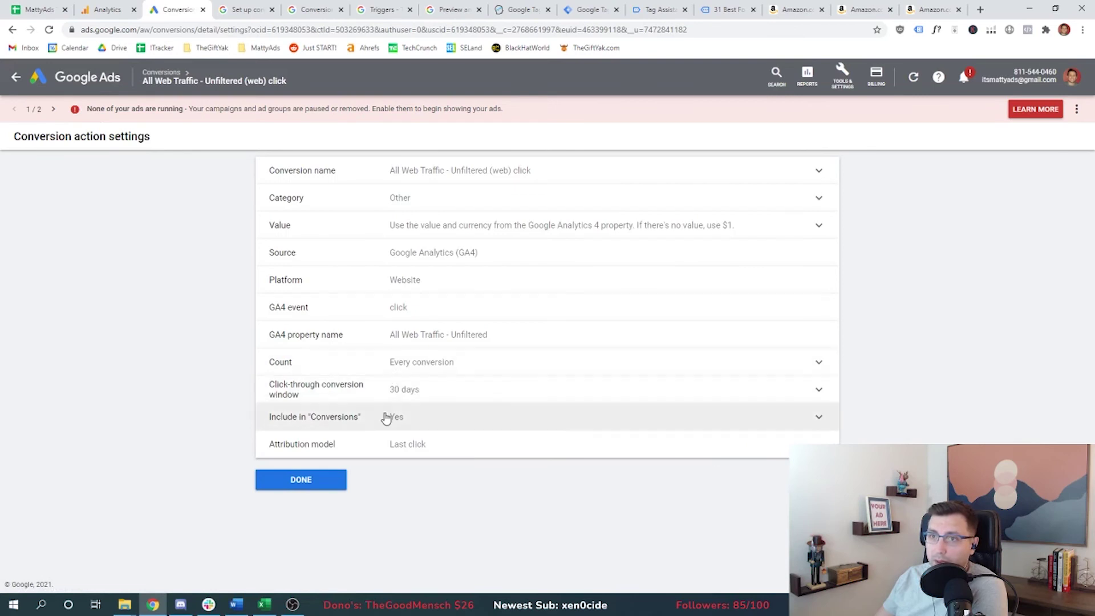
pyautogui.click(387, 421)
pyautogui.click(393, 431)
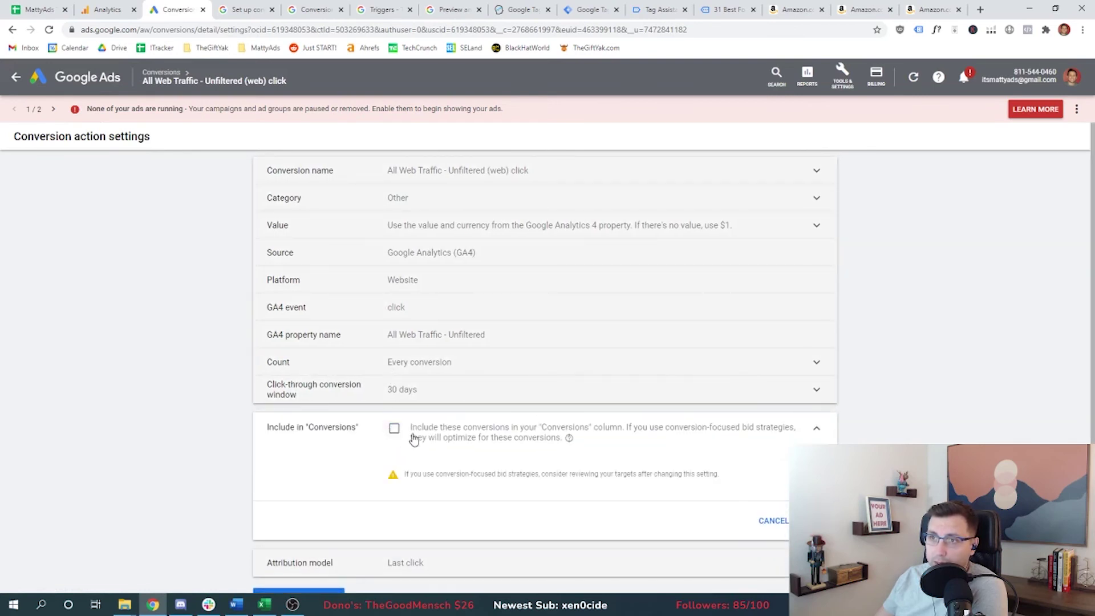
pyautogui.click(518, 469)
pyautogui.click(318, 479)
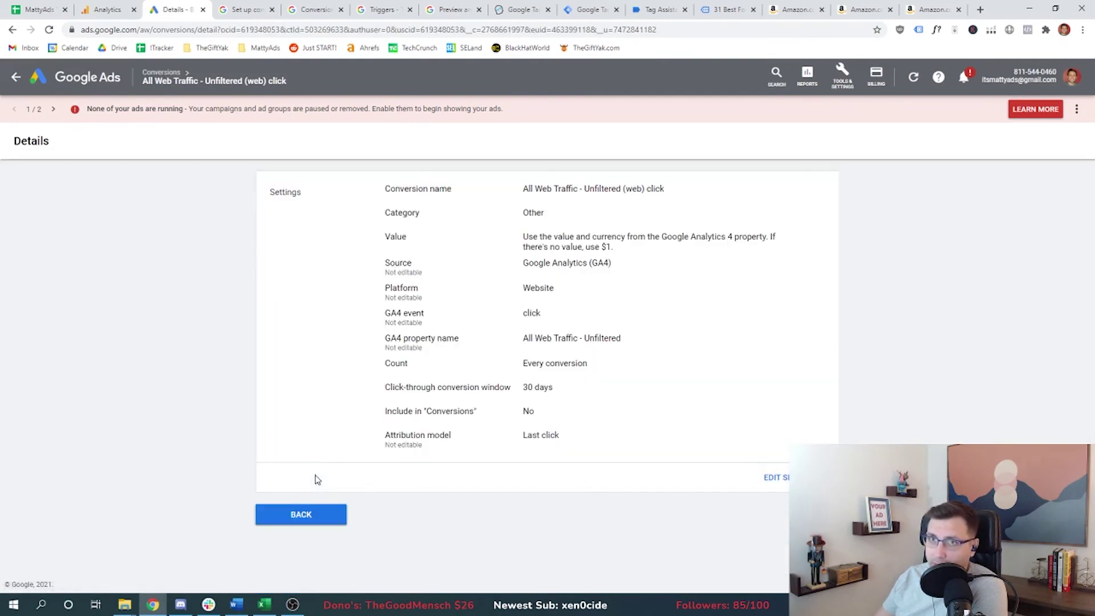